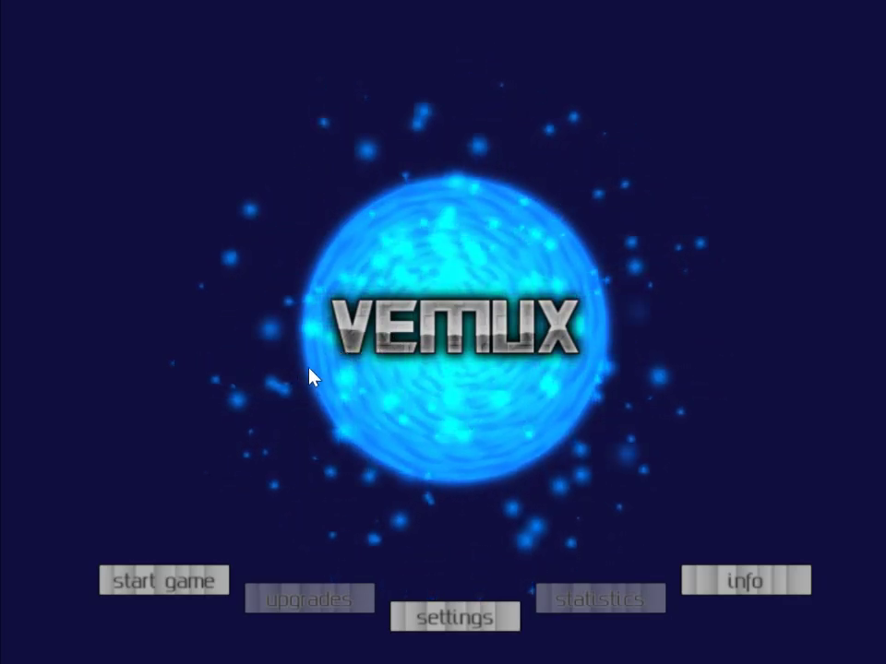
Step: Begin a new game from the main menu and choose medium difficulty
left_click(184, 581)
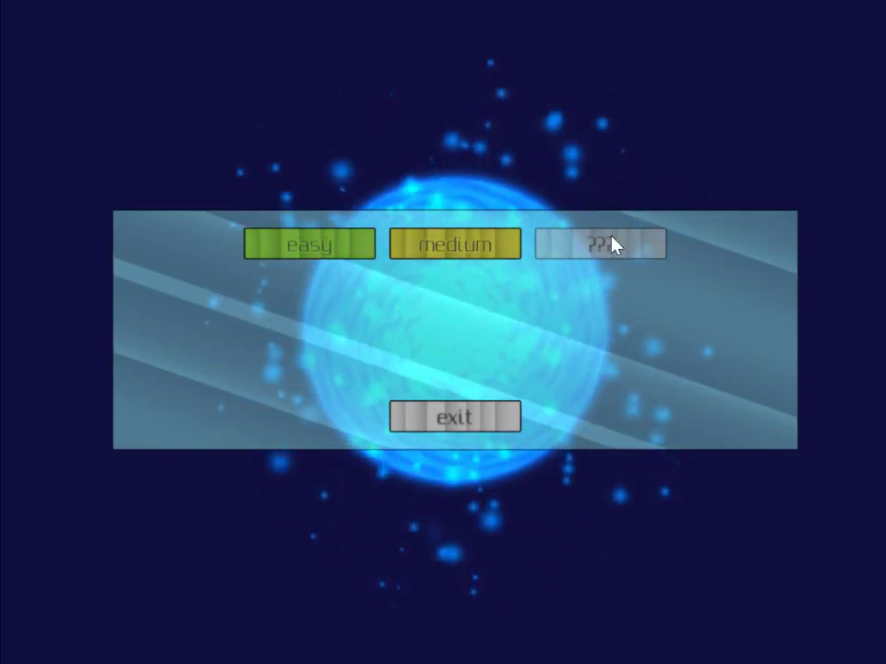
left_click(491, 269)
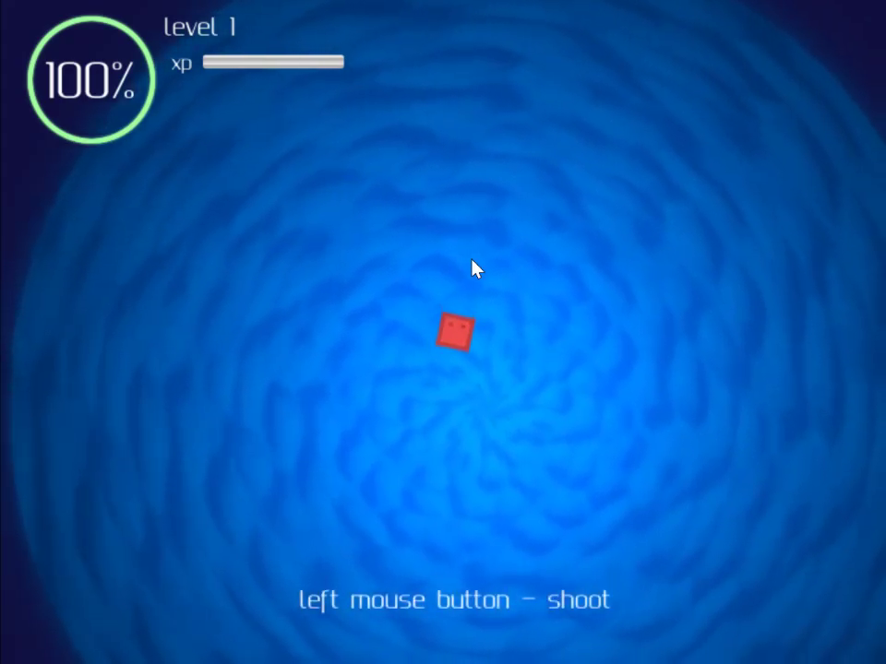
Step: Shoot at blue squares to the lower right, left, overhead and below on level 1
left_click(554, 268)
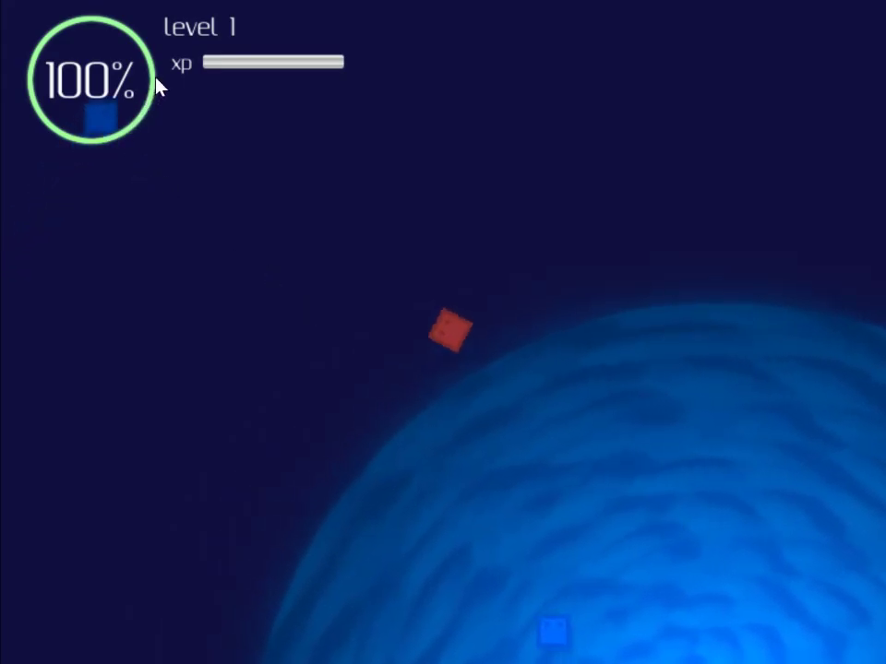
left_click(687, 411)
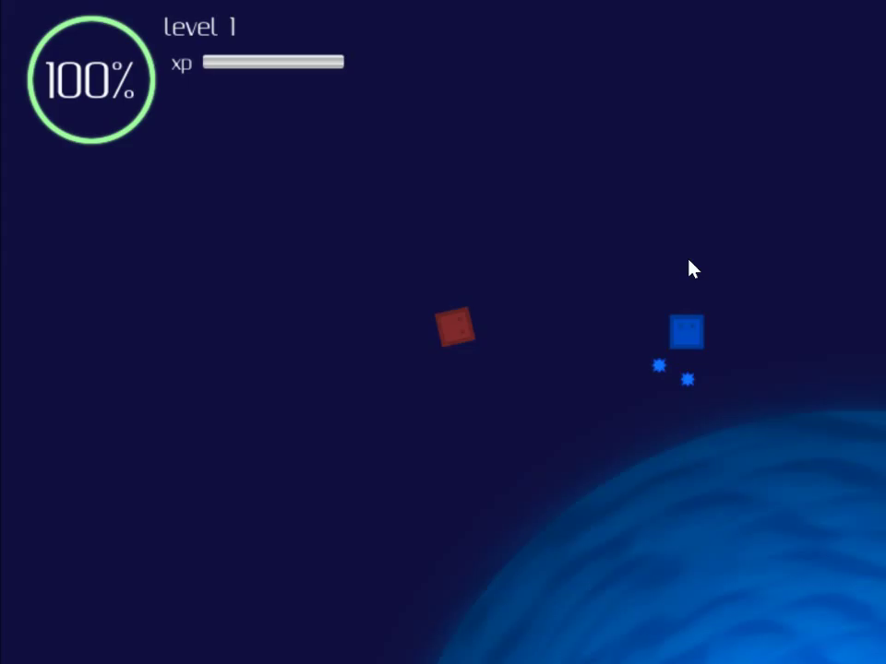
left_click(680, 175)
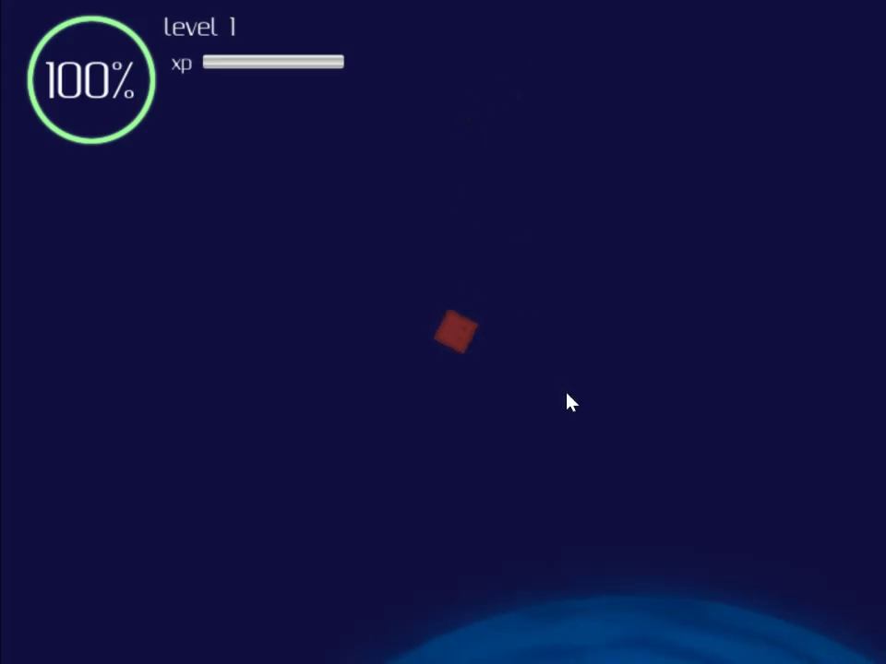
left_click(194, 239)
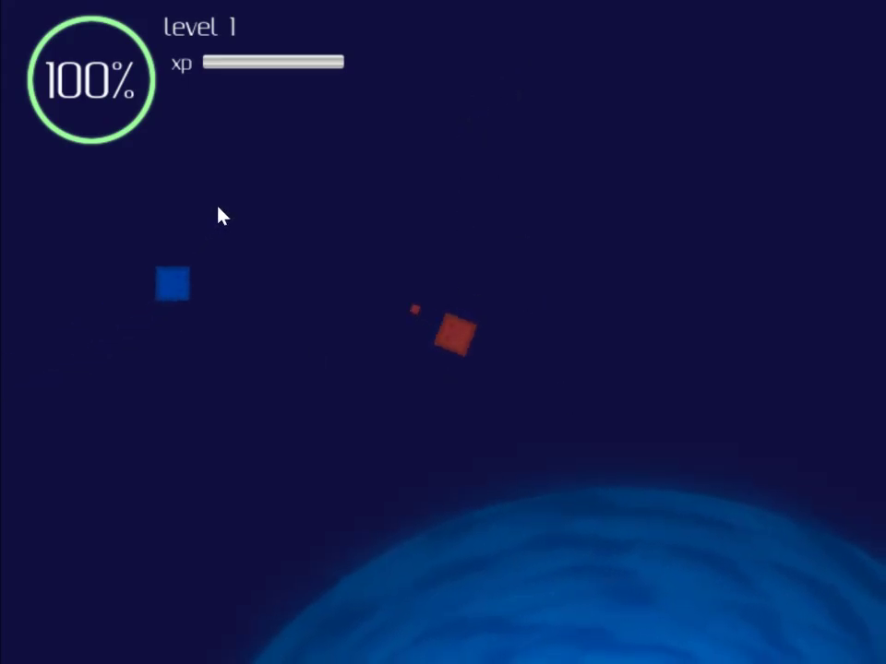
left_click(480, 132)
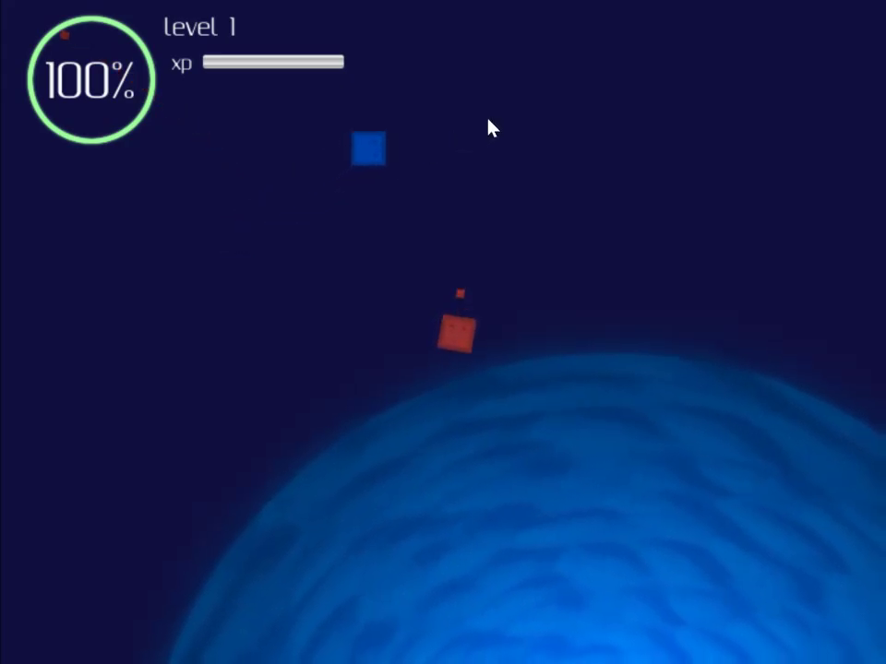
left_click(521, 92)
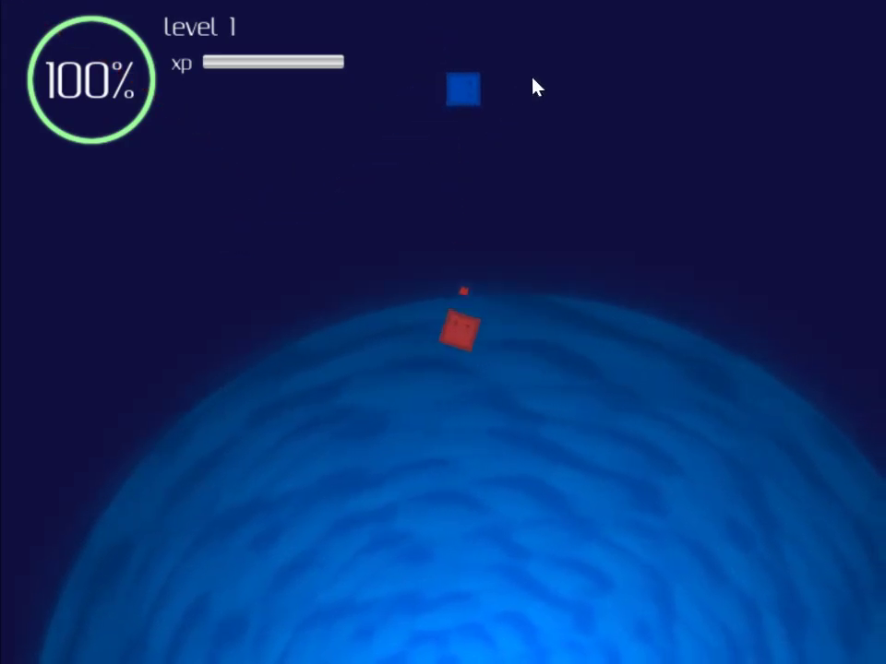
left_click(646, 92)
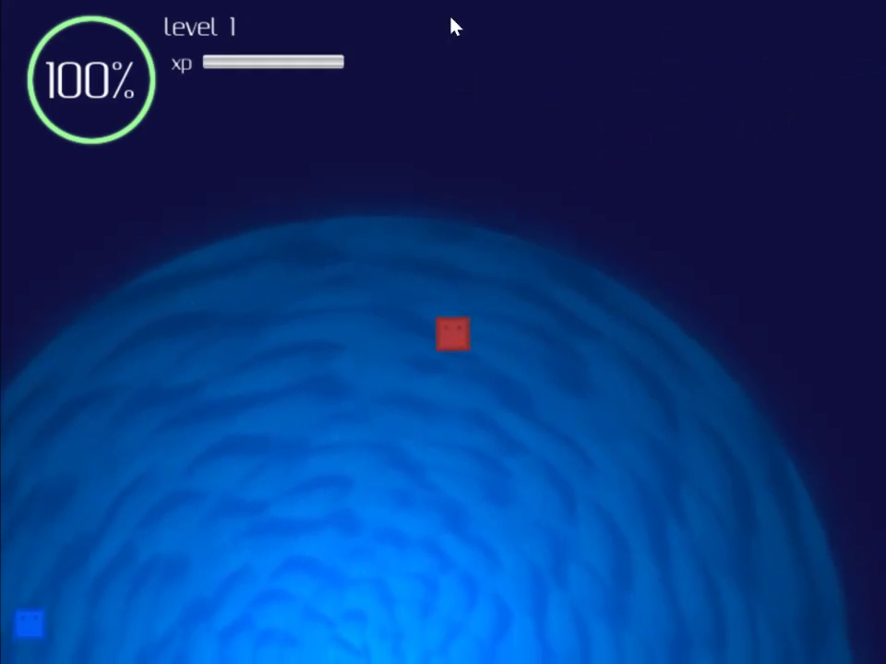
left_click(457, 23)
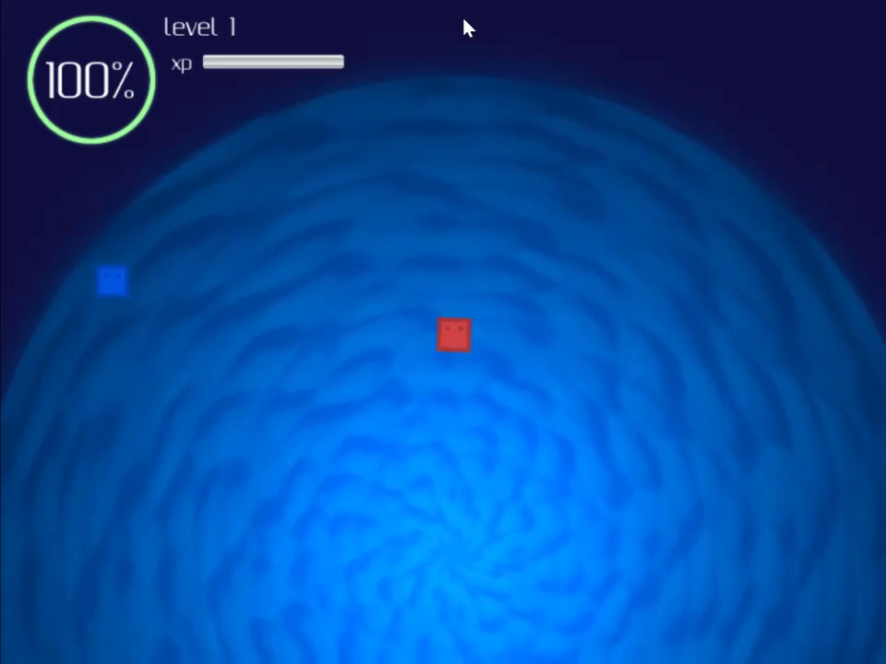
left_click(465, 28)
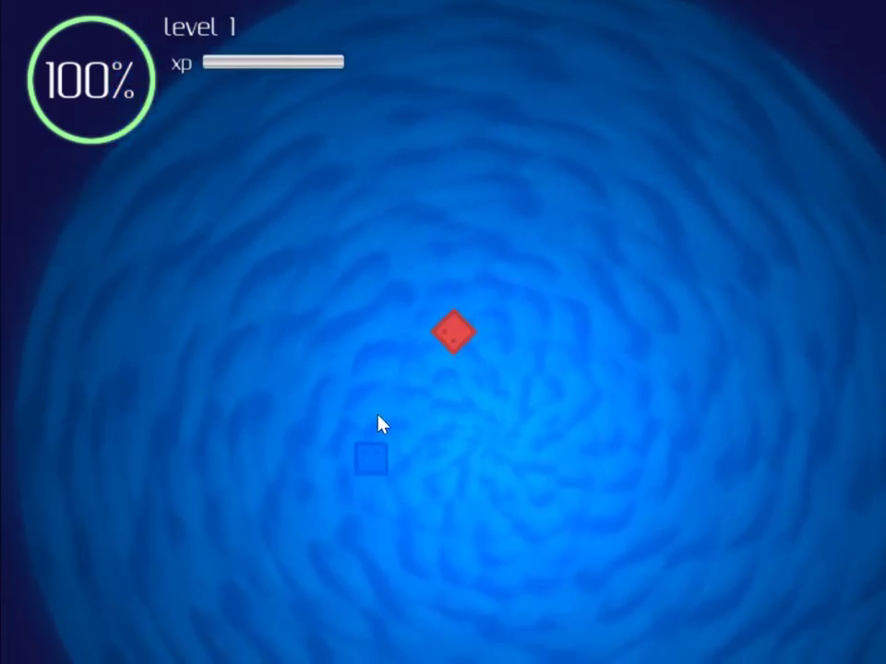
left_click(370, 420)
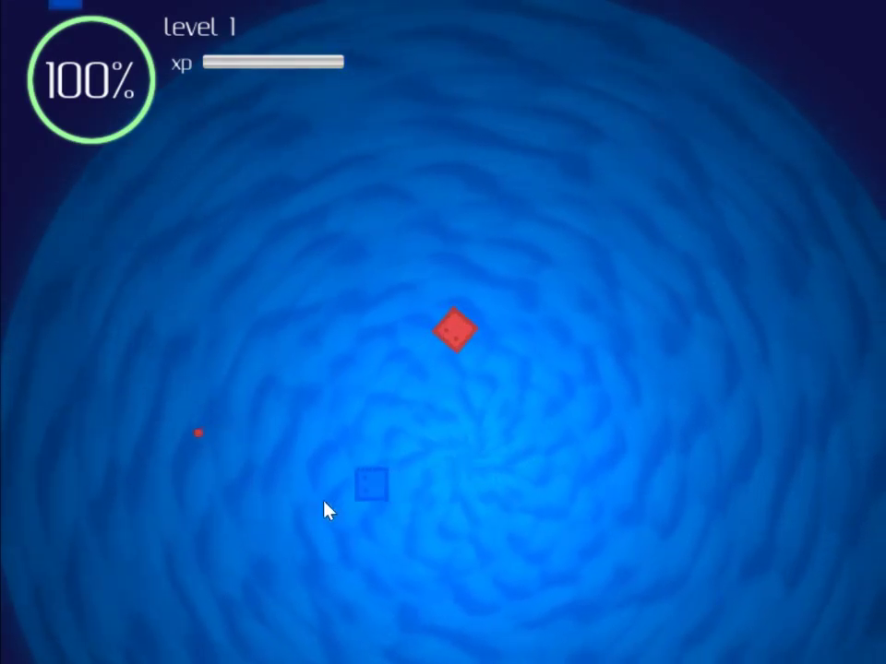
Step: Fire at blue squares scattered to the lower left, top and upper left
left_click(167, 485)
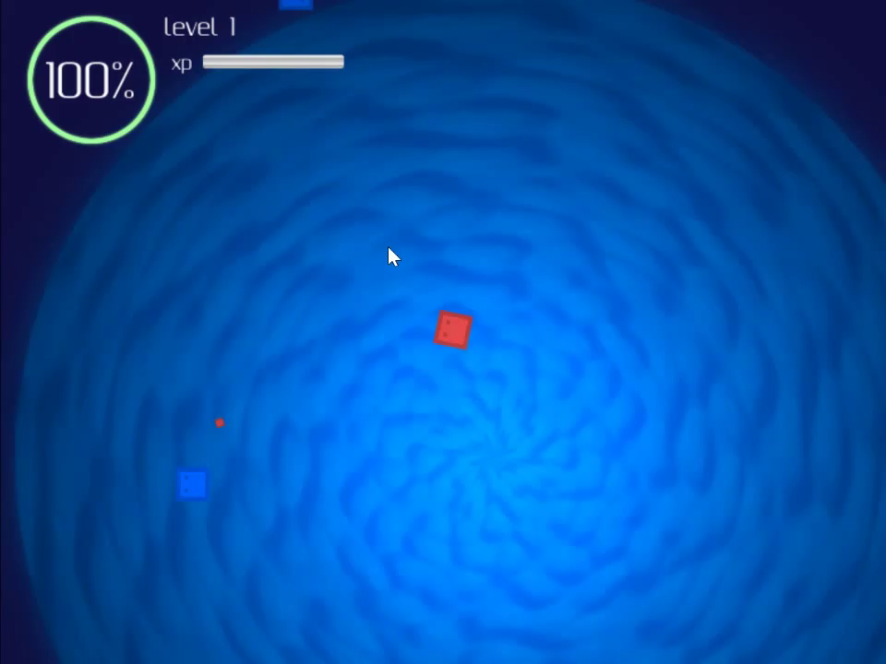
left_click(503, 32)
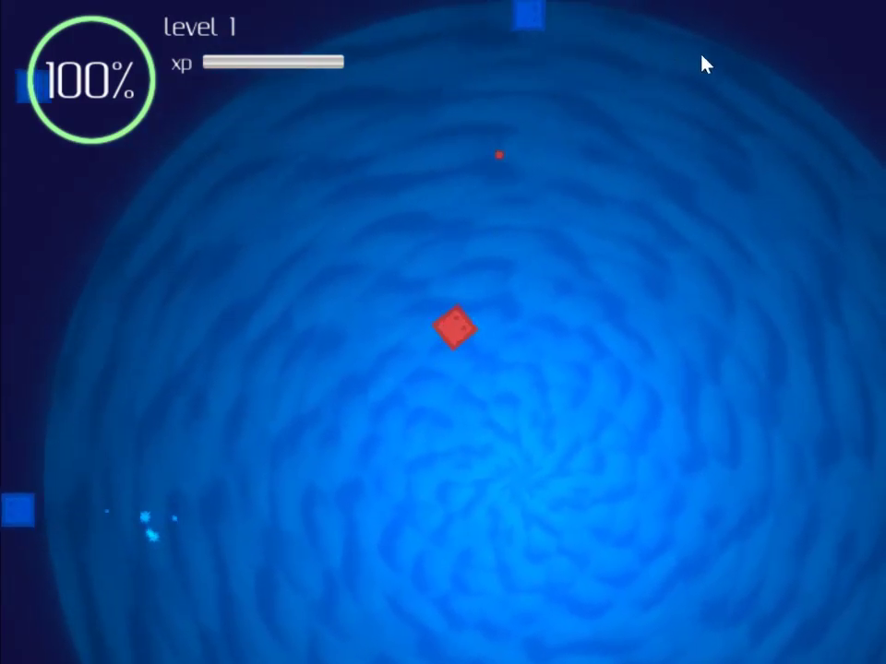
left_click(291, 101)
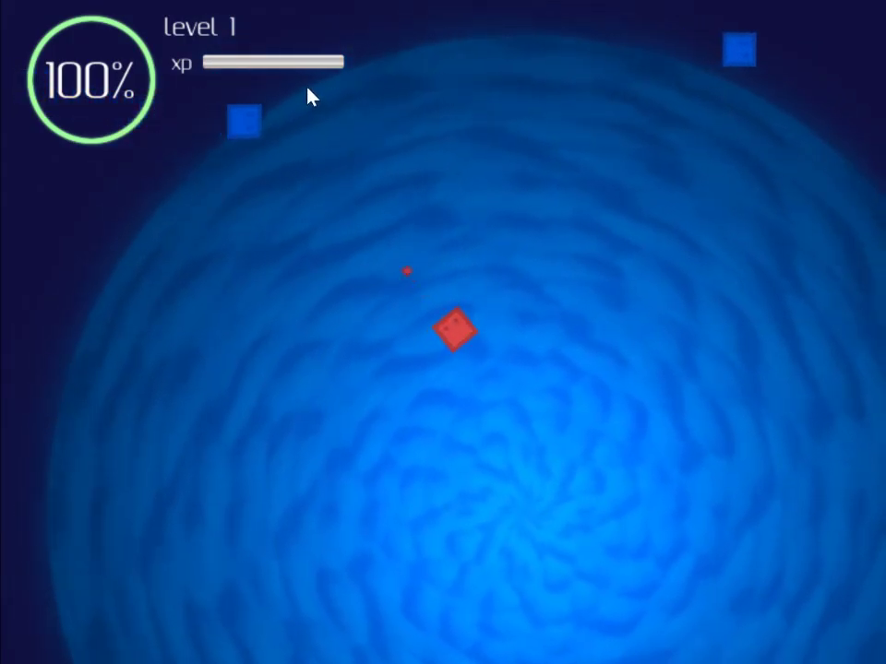
left_click(635, 122)
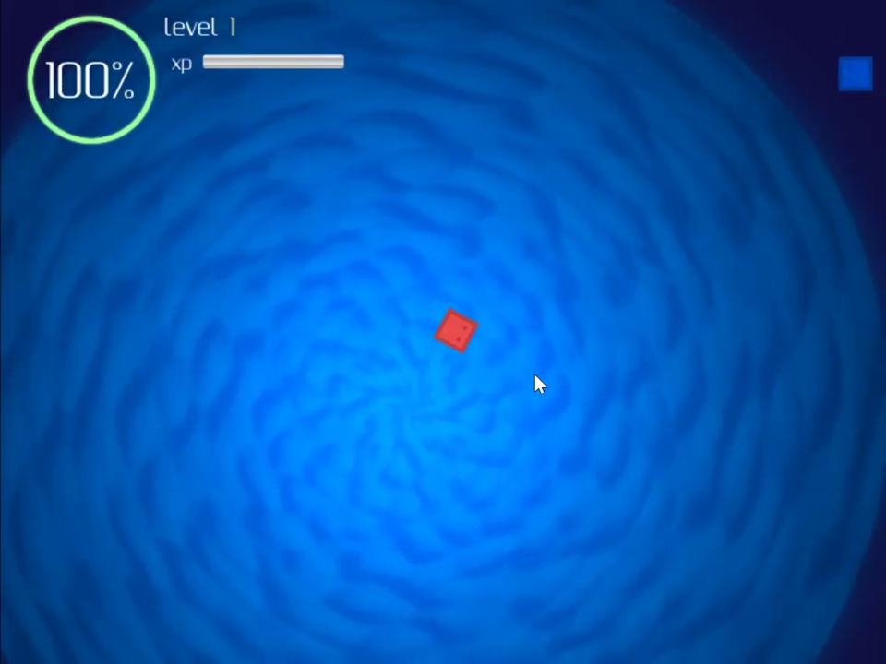
left_click(595, 57)
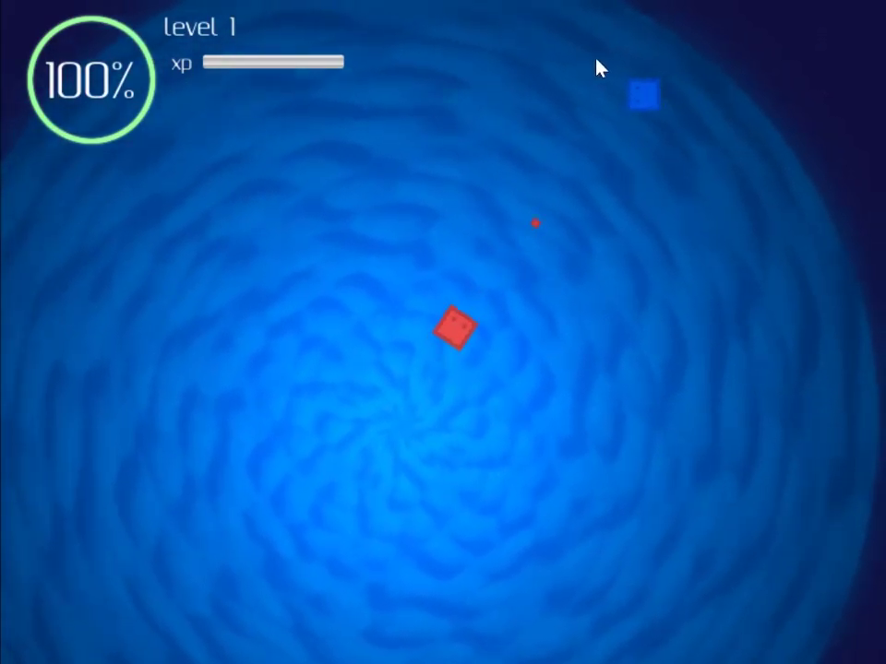
left_click(355, 134)
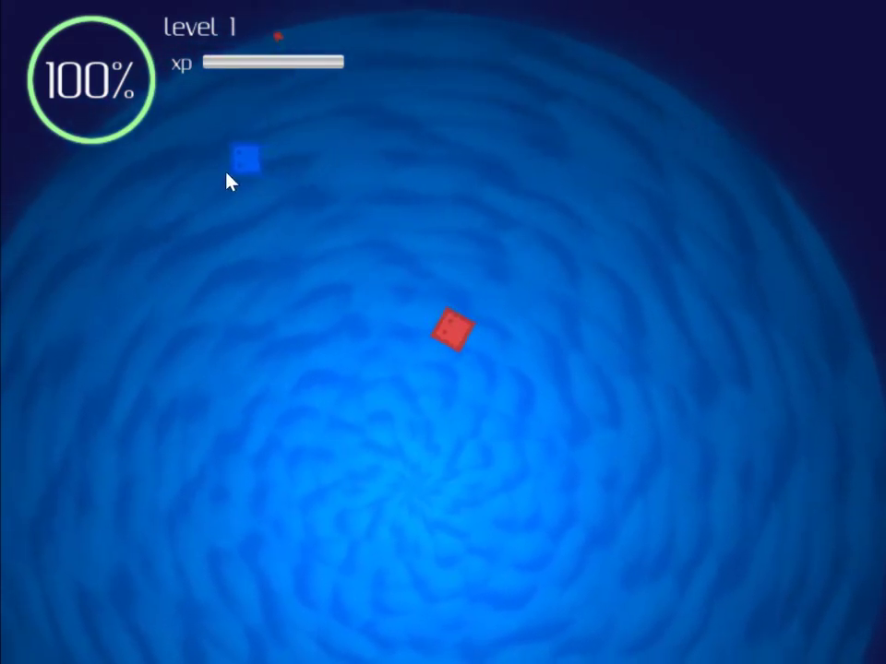
left_click(226, 182)
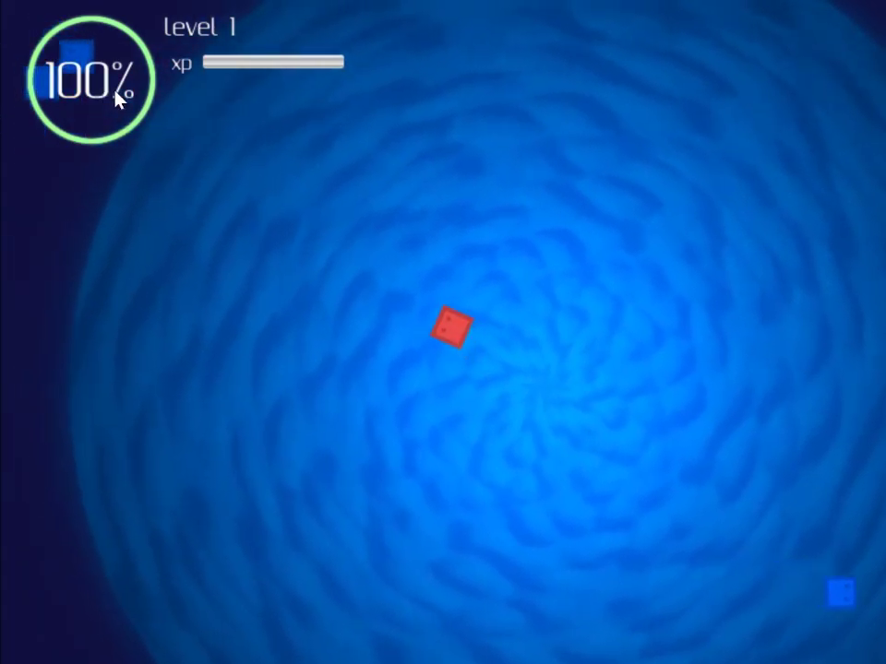
Step: Destroy the pair of blue squares at upper left to reach level 2
left_click(144, 132)
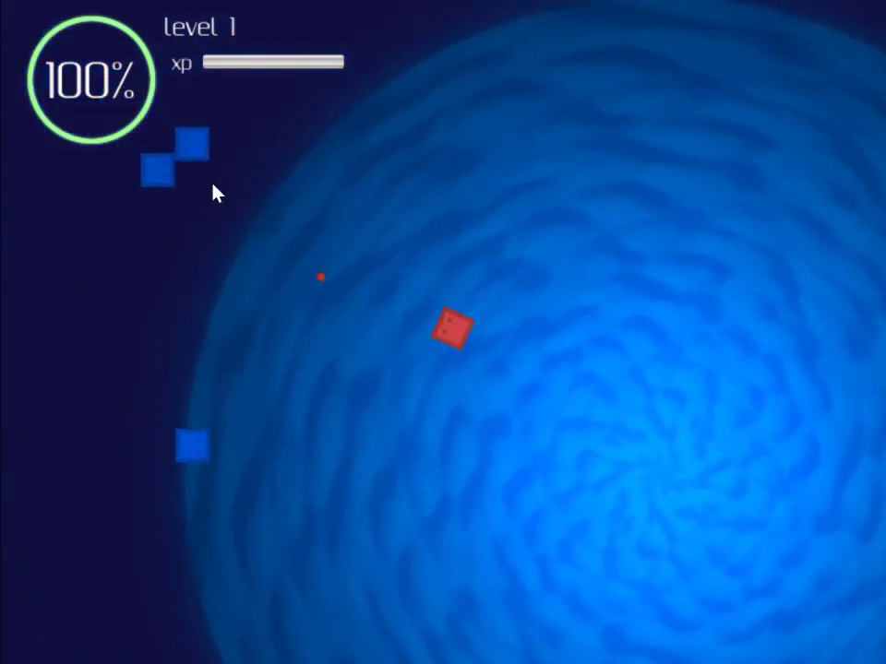
left_click(219, 180)
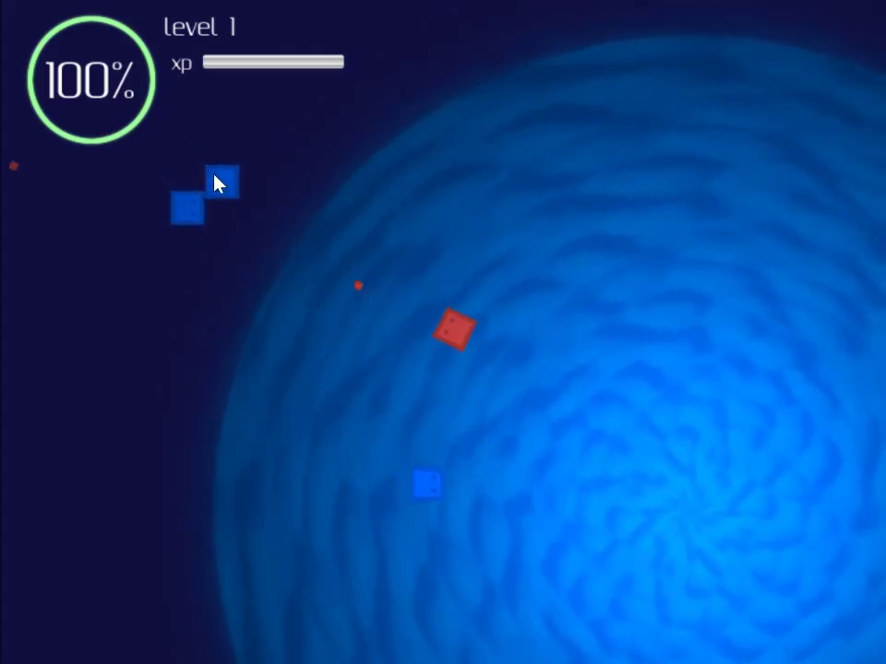
left_click(231, 203)
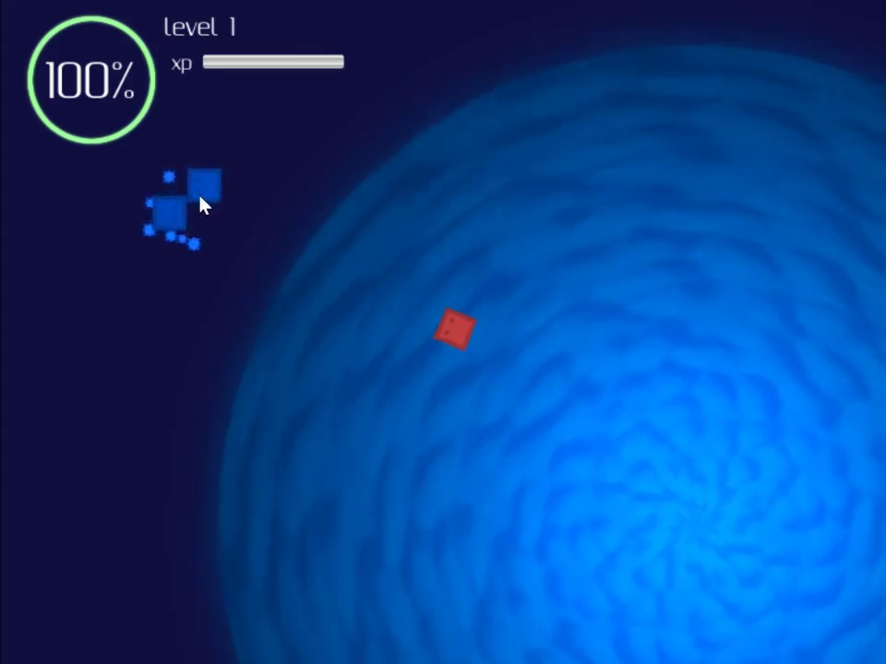
left_click(202, 203)
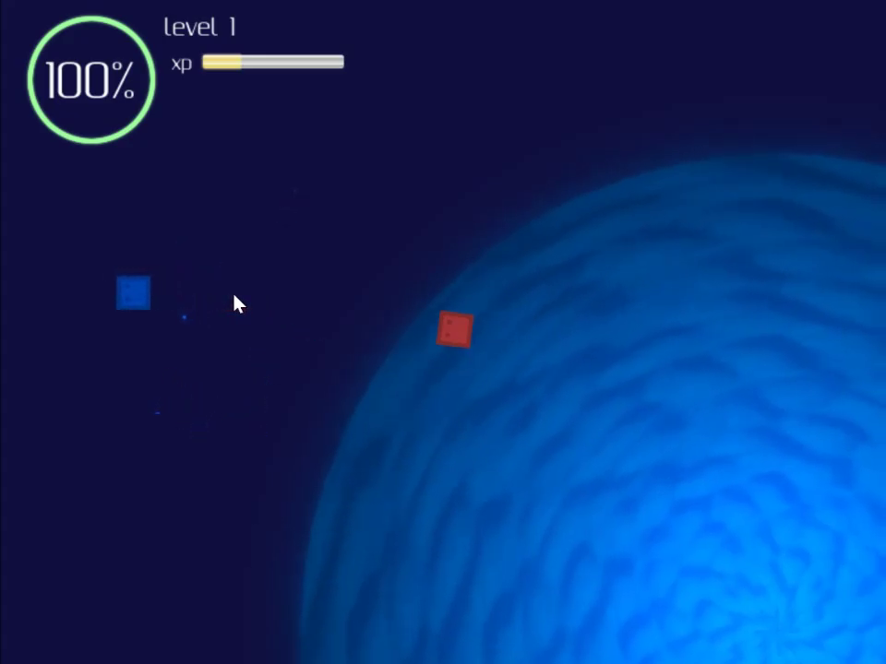
left_click(235, 302)
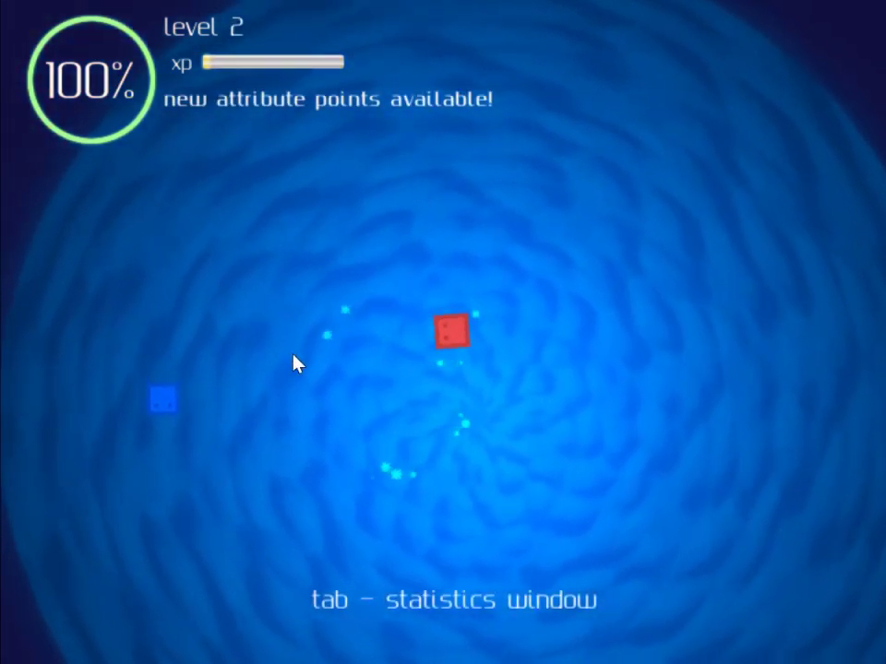
Step: Put the spare attribute point into swiftness in the statistics window
key("Tab")
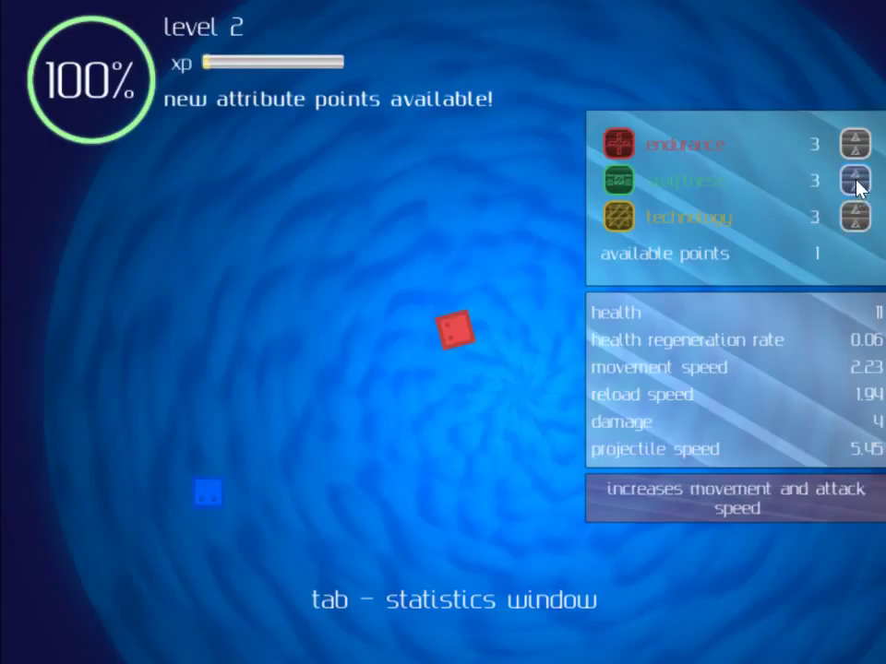
left_click(858, 184)
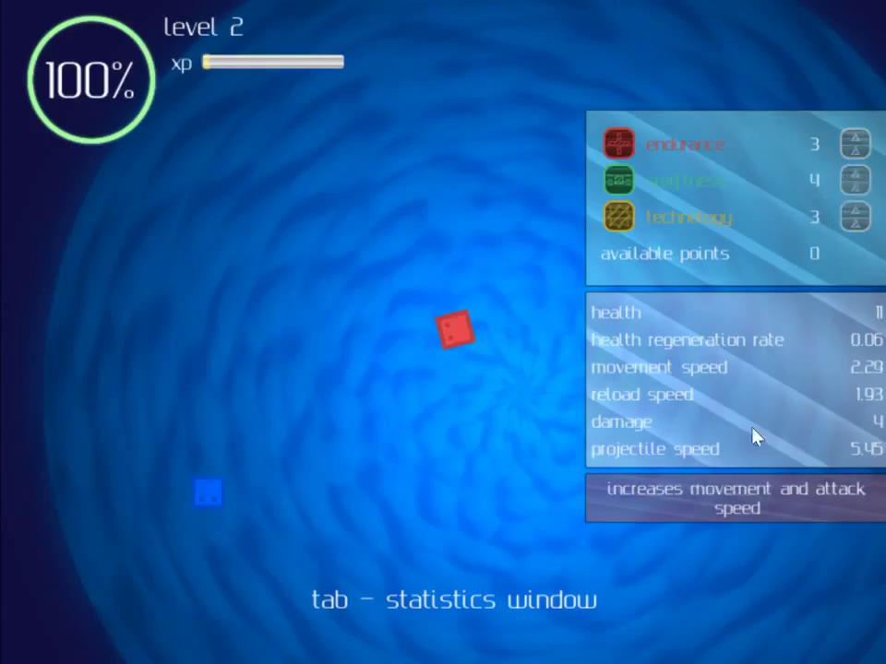
key("Tab")
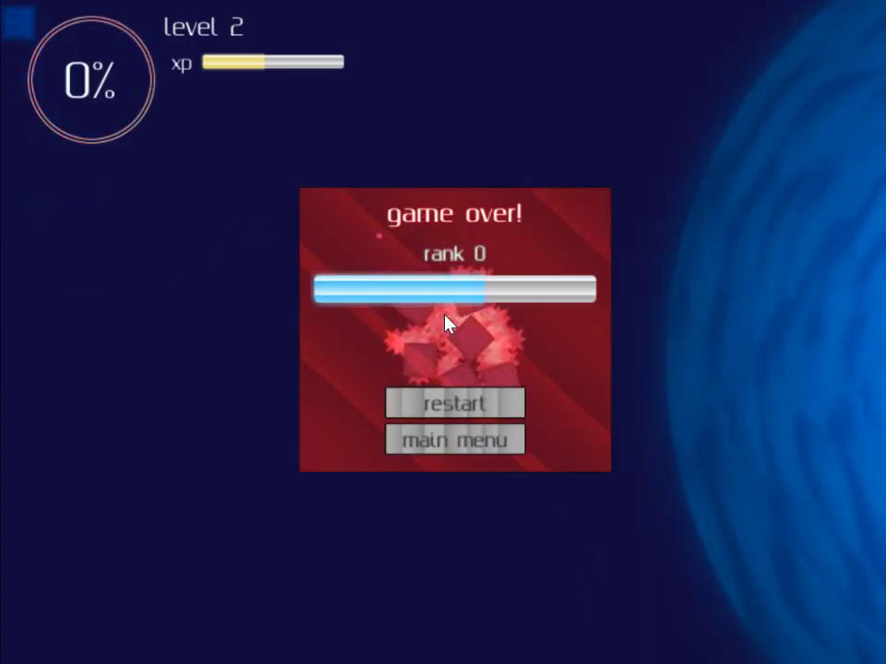
Step: Restart after game over and fire at the enemy entering from the left
left_click(486, 406)
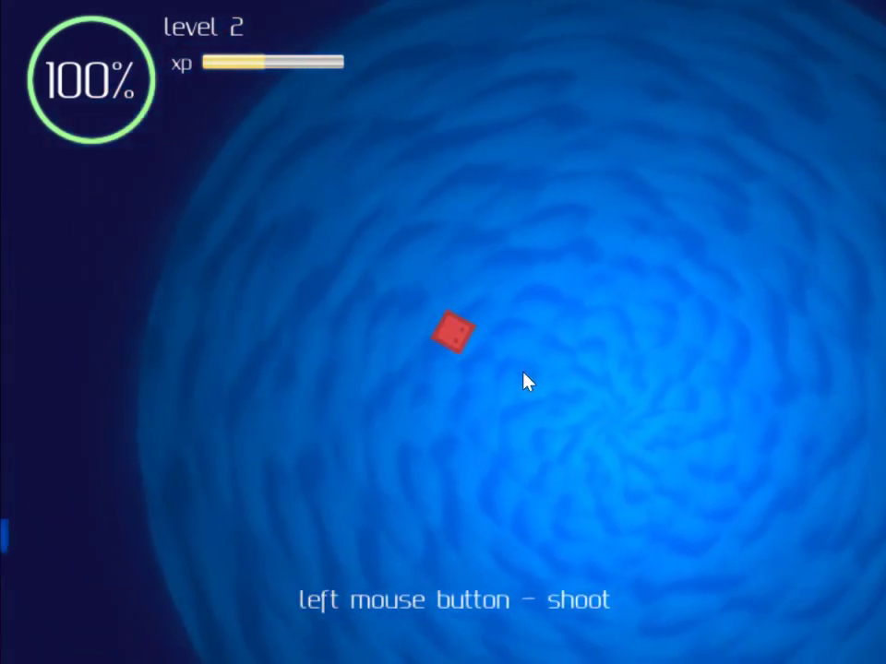
left_click(29, 174)
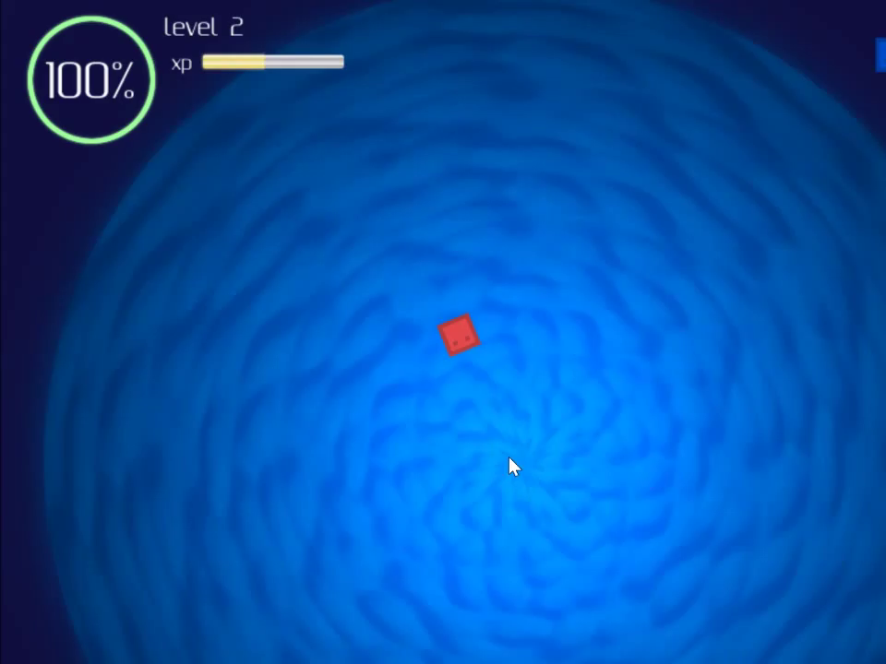
Step: Destroy the blue enemy sweeping in from the upper right toward the bottom
left_click(798, 298)
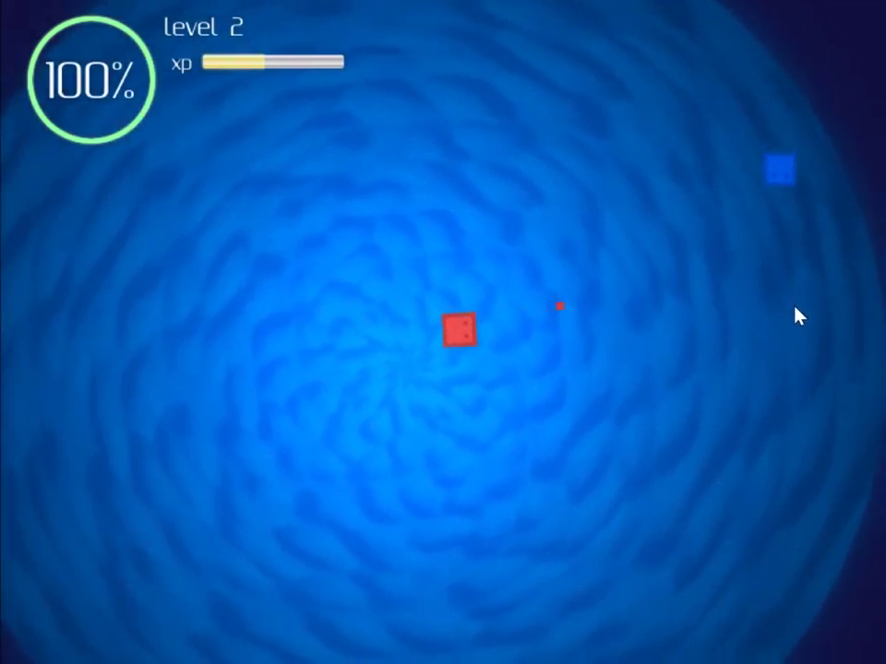
left_click(766, 325)
left_click(720, 425)
left_click(684, 506)
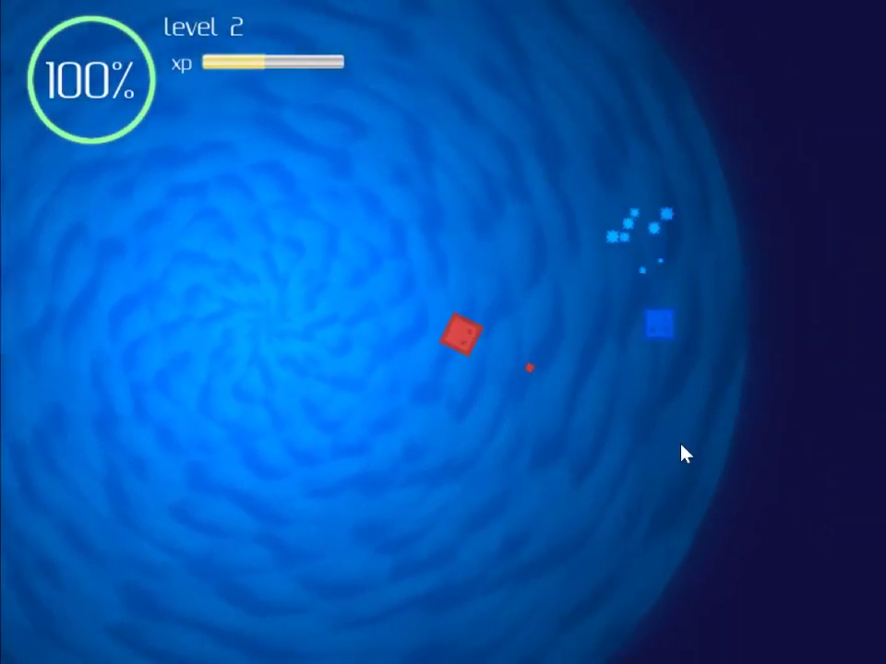
left_click(657, 481)
left_click(609, 521)
left_click(591, 513)
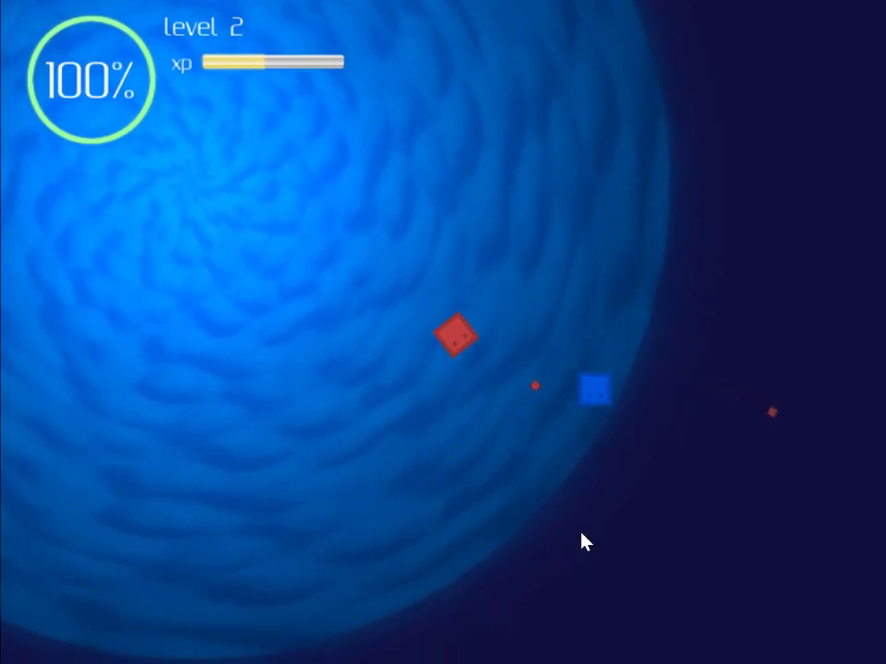
left_click(582, 544)
left_click(598, 557)
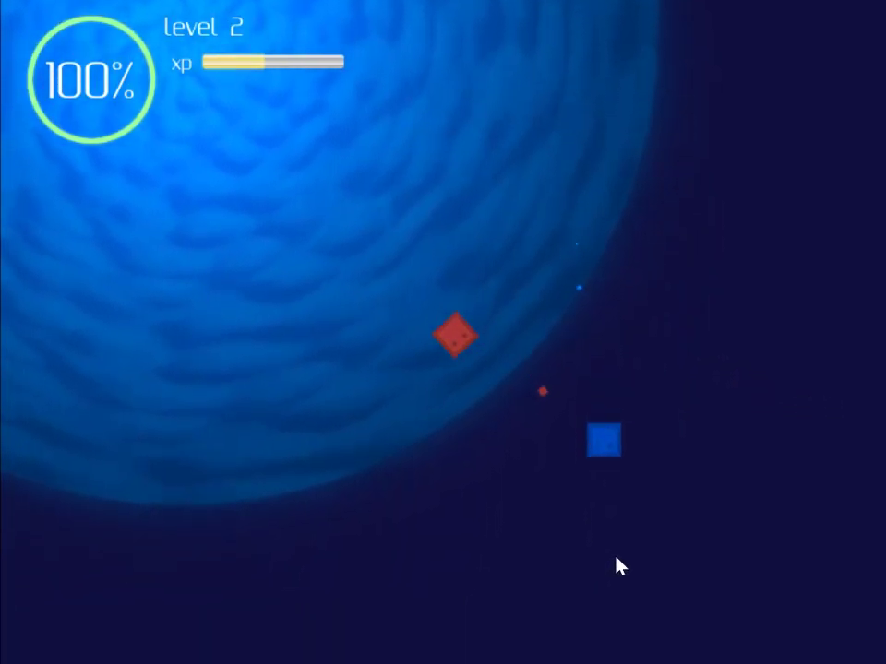
left_click(620, 565)
left_click(531, 432)
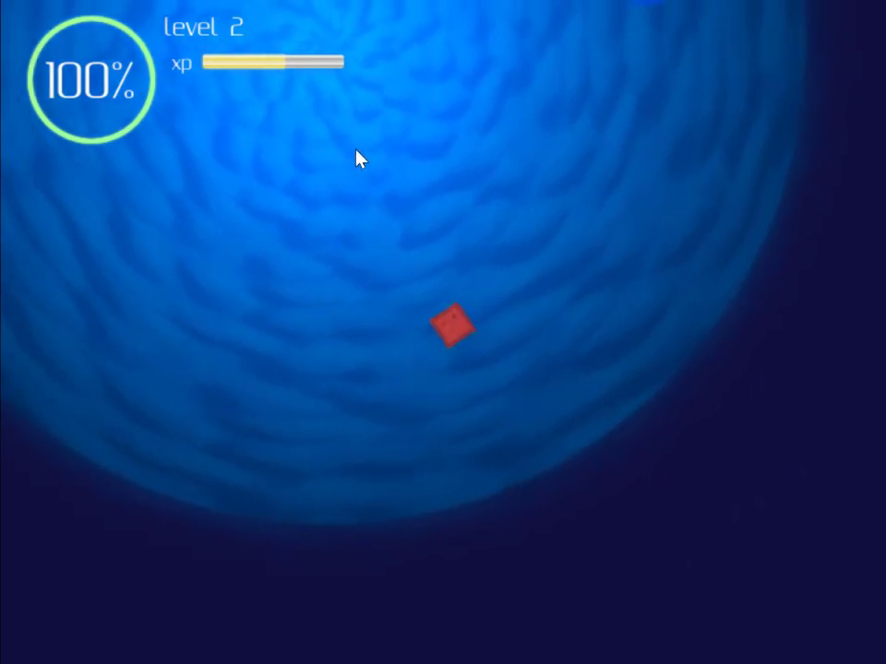
Step: Shoot the blue enemies appearing beside and below the player
left_click(766, 114)
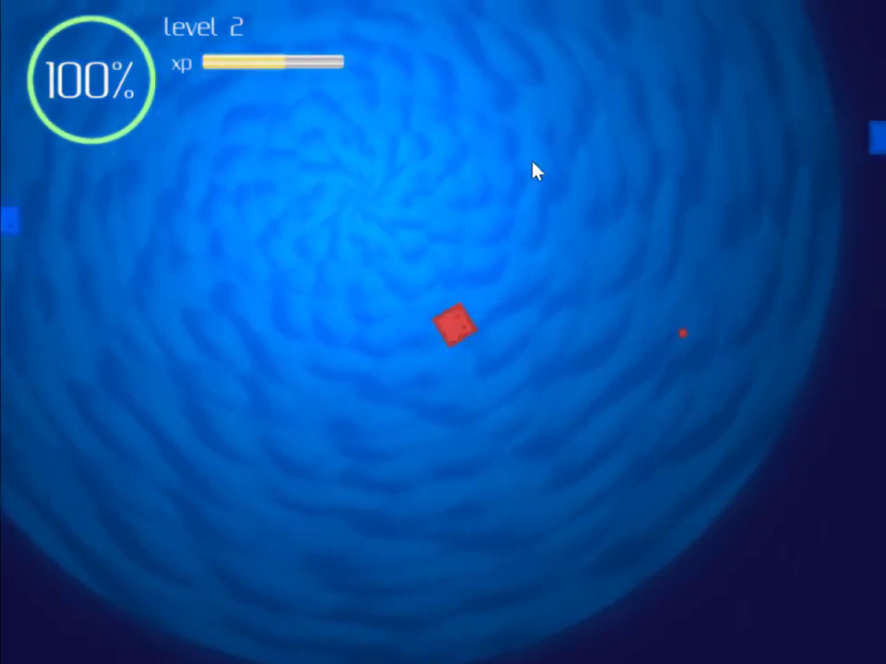
left_click(125, 623)
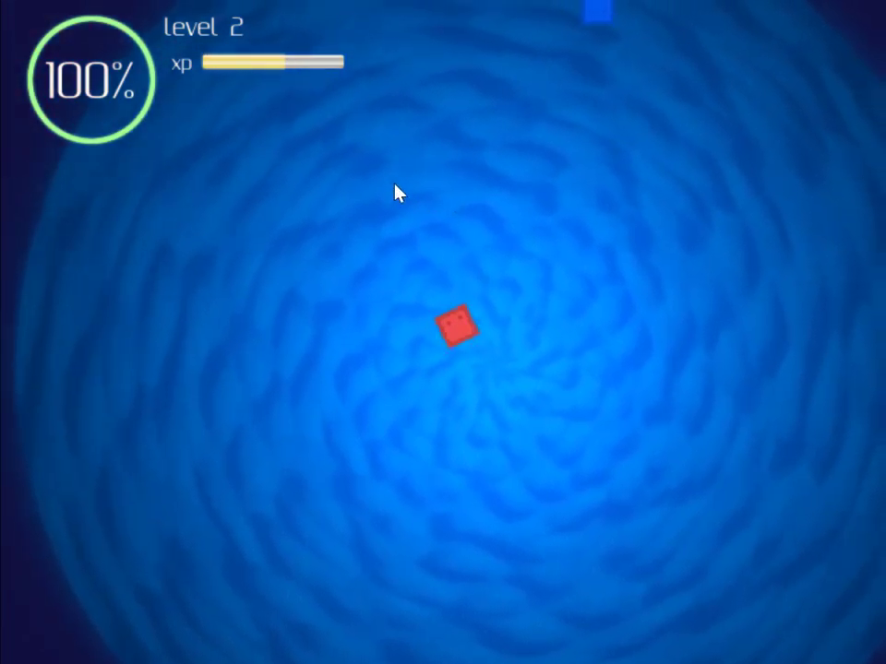
left_click(586, 224)
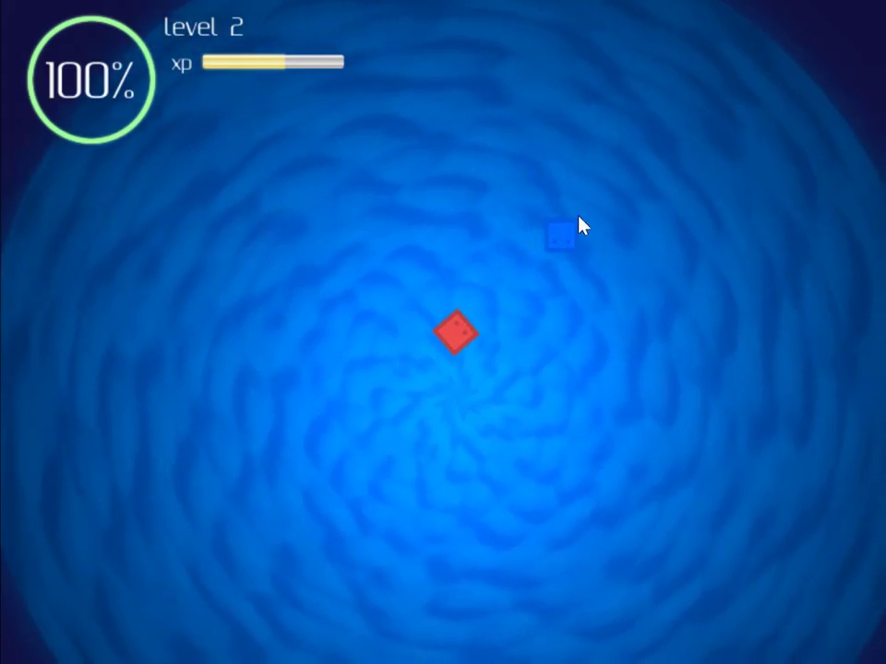
left_click(554, 348)
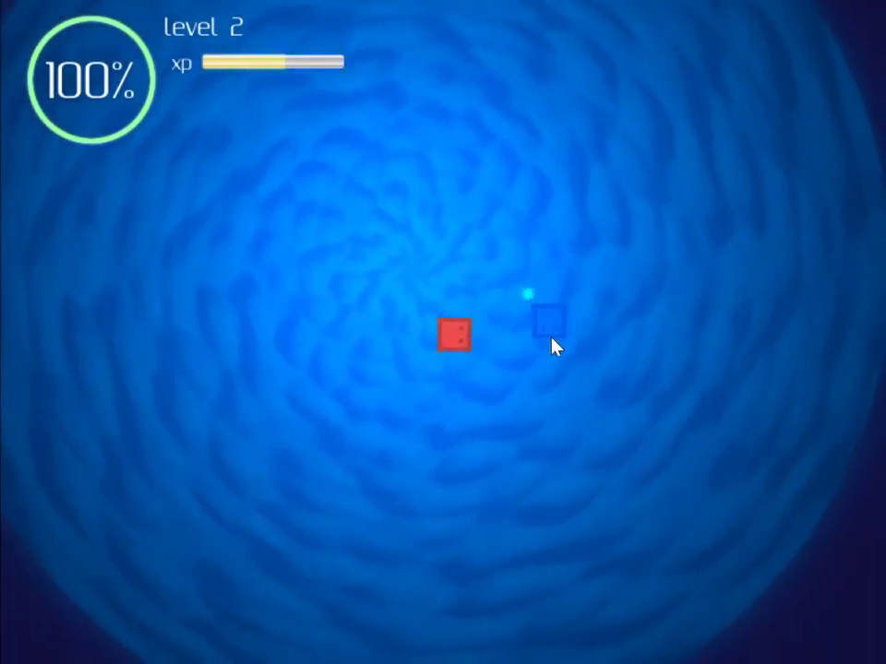
left_click(549, 415)
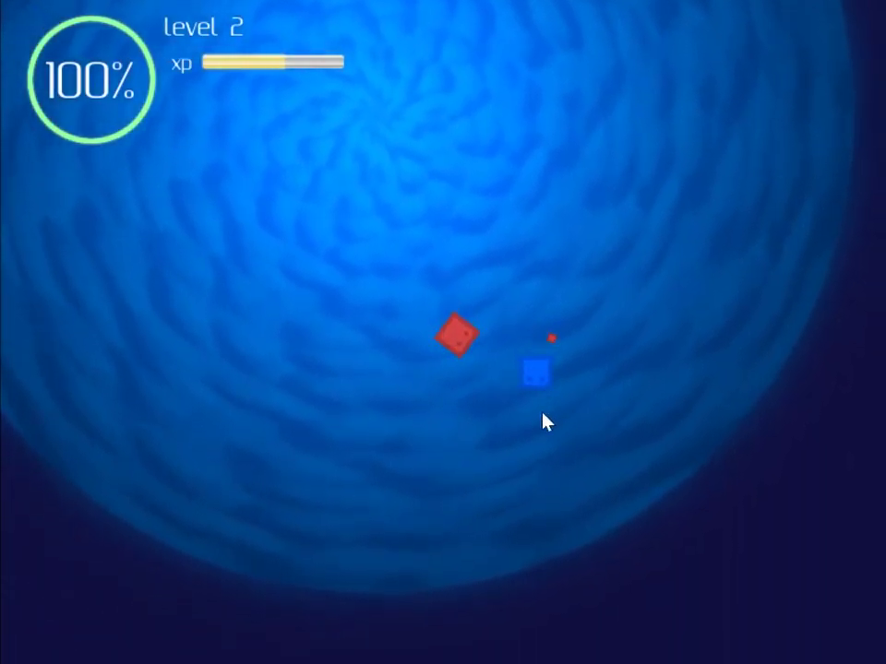
left_click(514, 492)
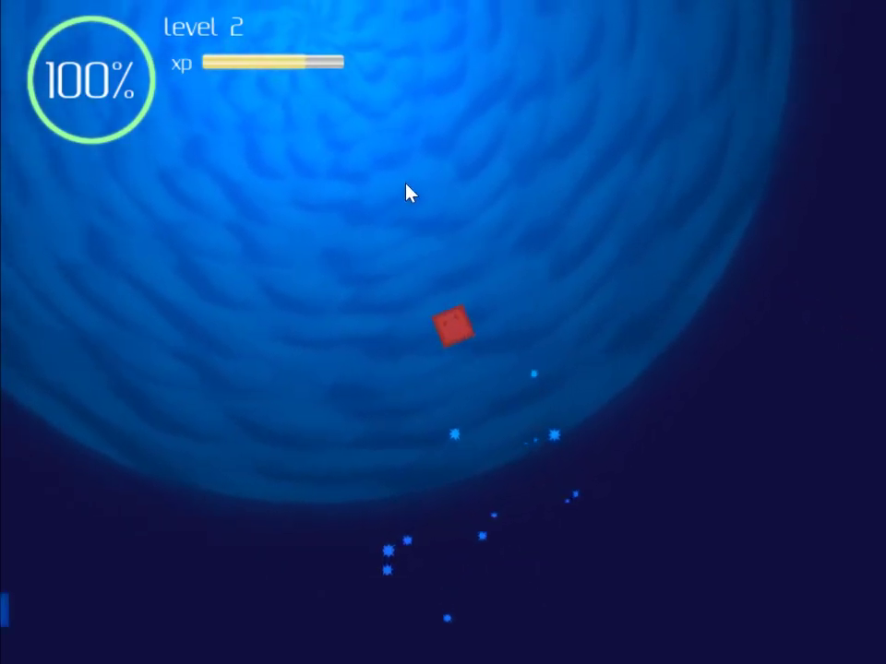
left_click(458, 649)
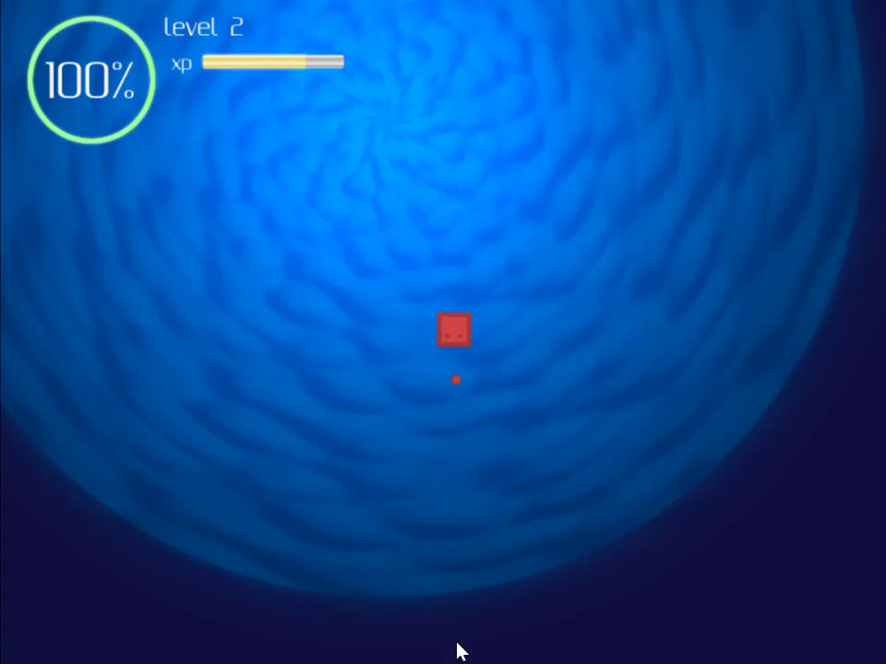
left_click(628, 627)
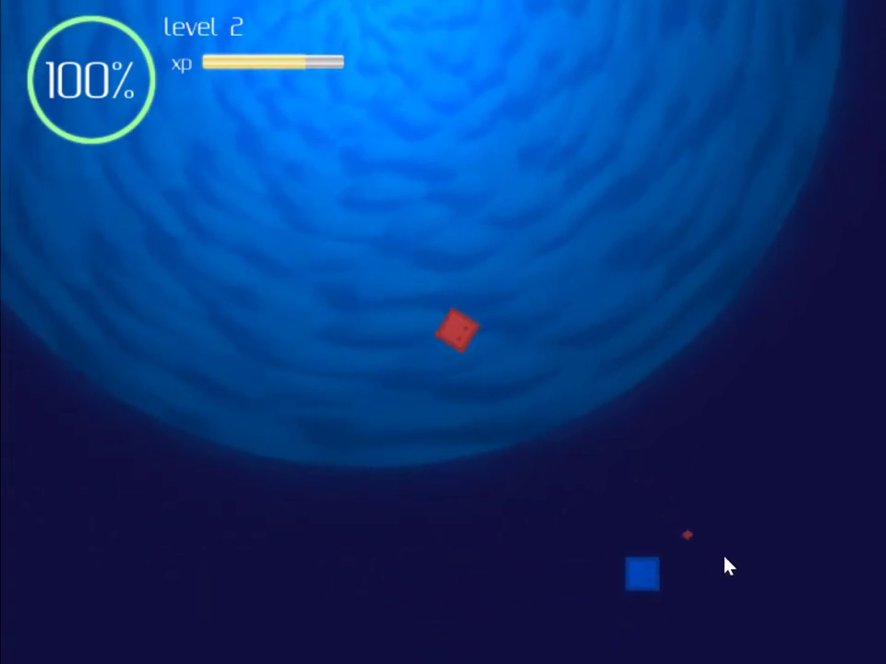
left_click(729, 568)
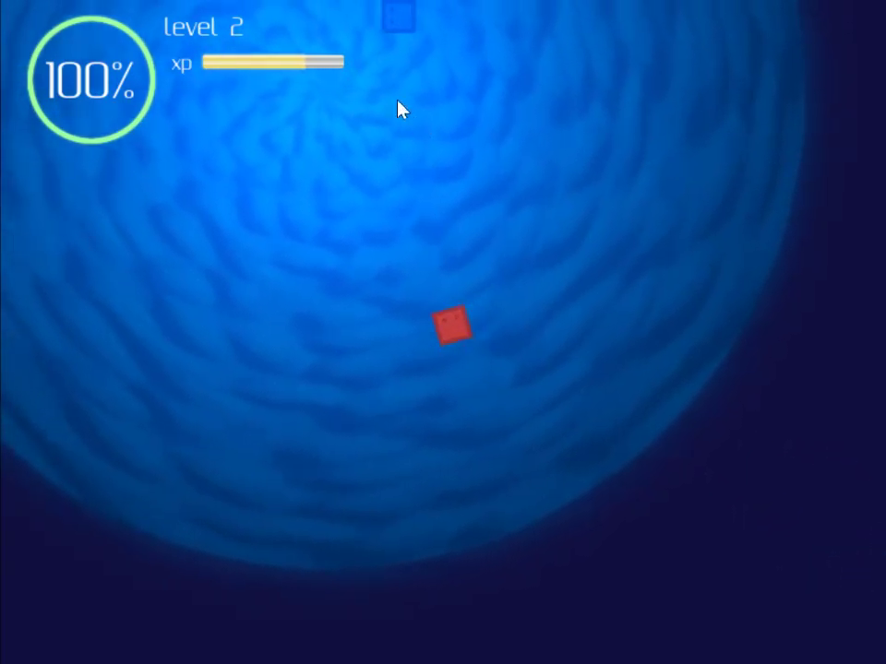
Step: Fire at enemies in the upper left, left and lower right
left_click(276, 111)
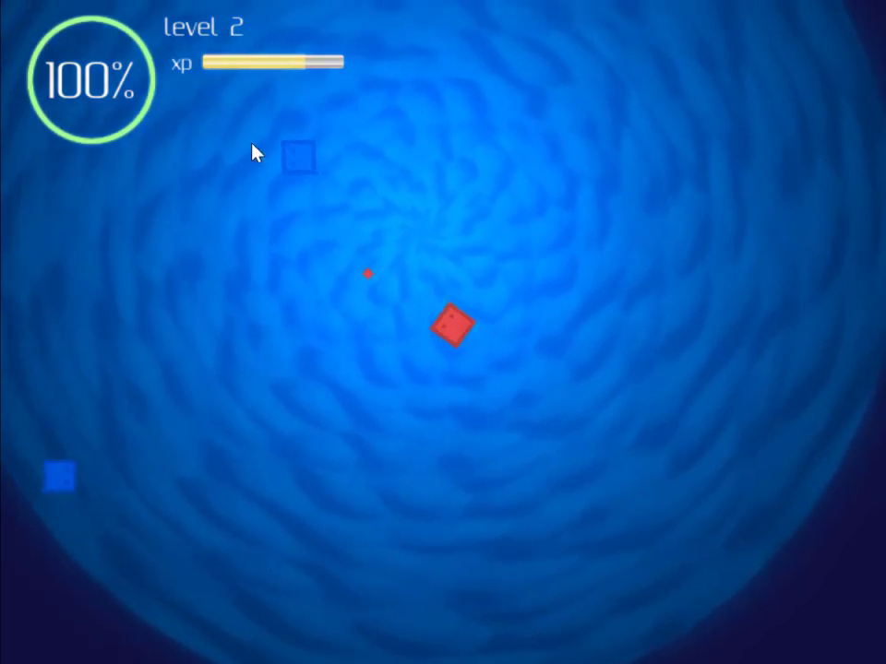
left_click(217, 231)
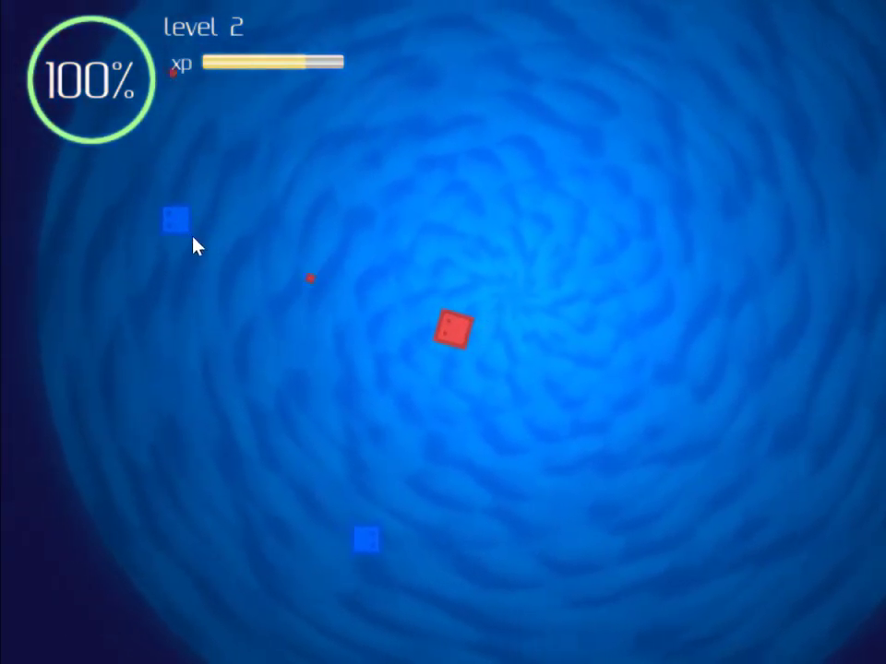
left_click(93, 233)
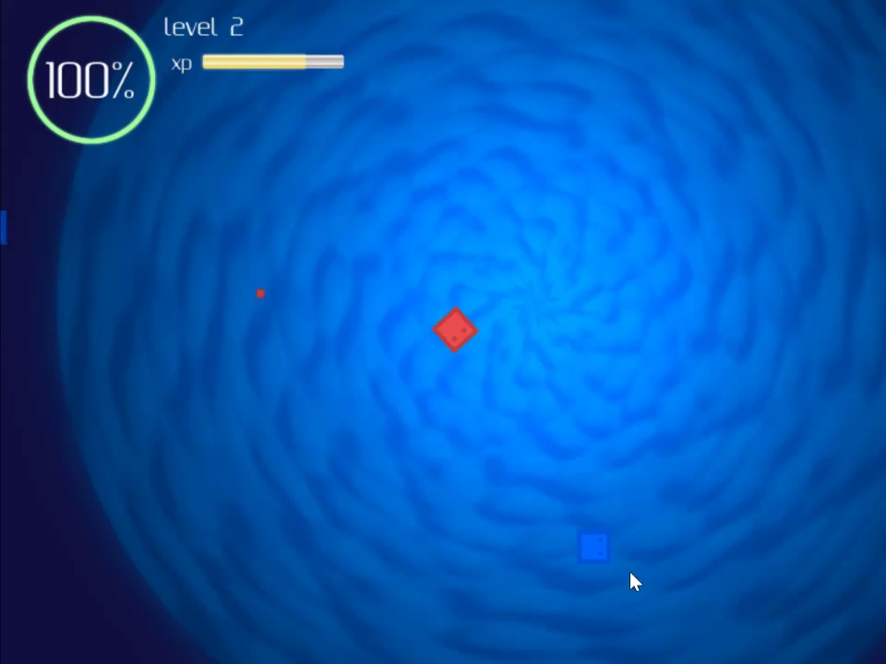
left_click(738, 550)
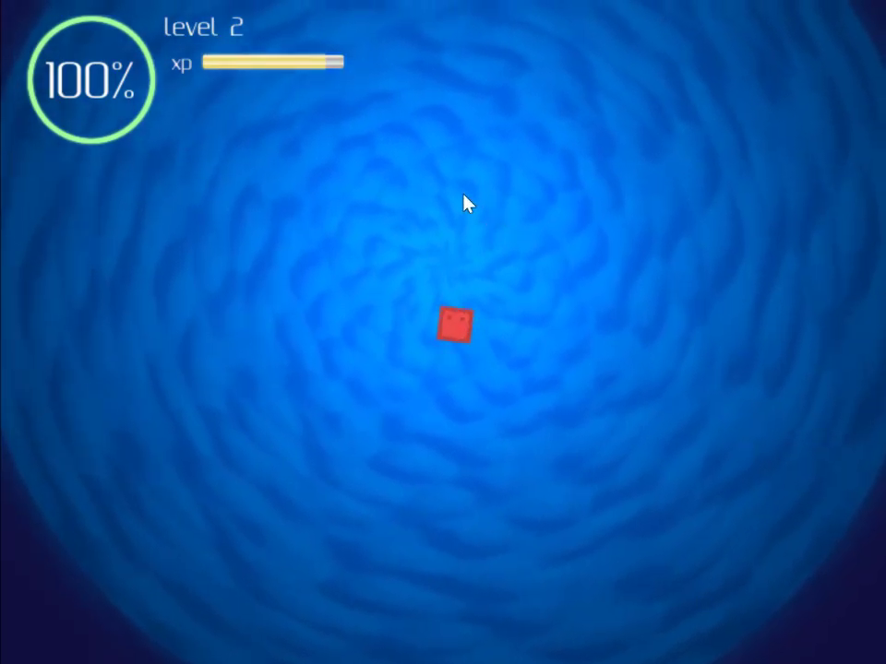
Step: Wear down and destroy the blue enemy on the right side
left_click(609, 97)
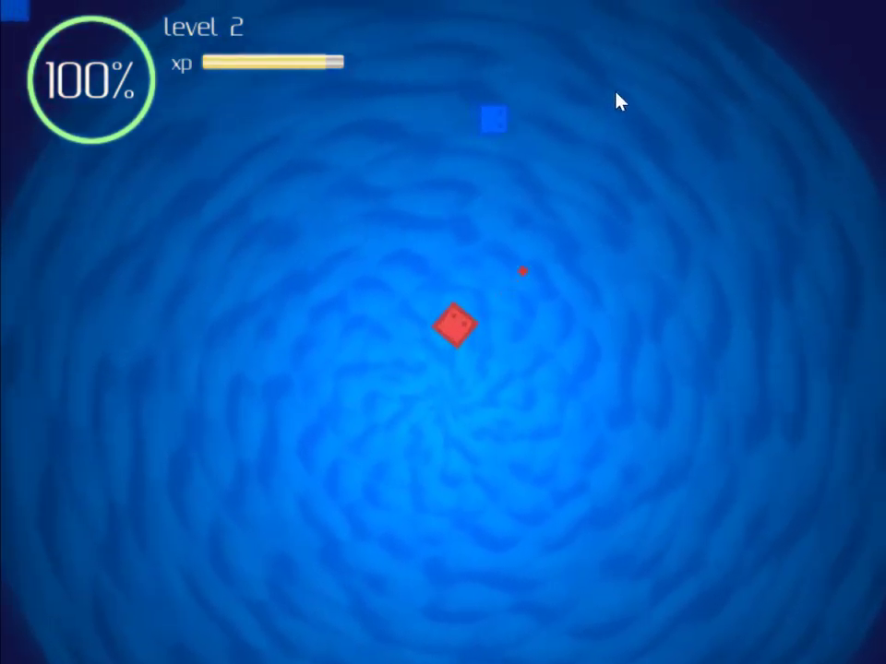
left_click(630, 194)
left_click(703, 265)
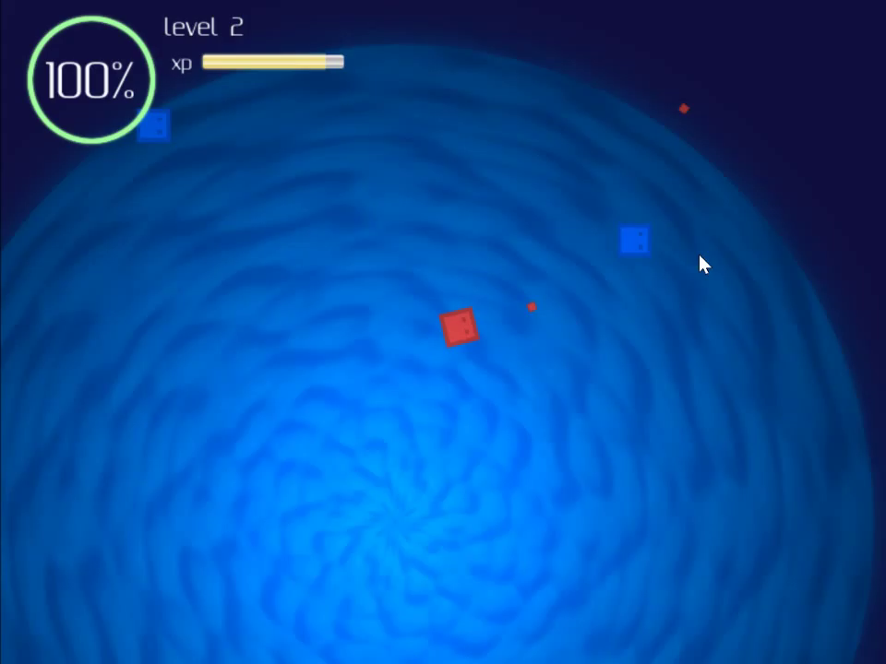
left_click(738, 273)
left_click(770, 277)
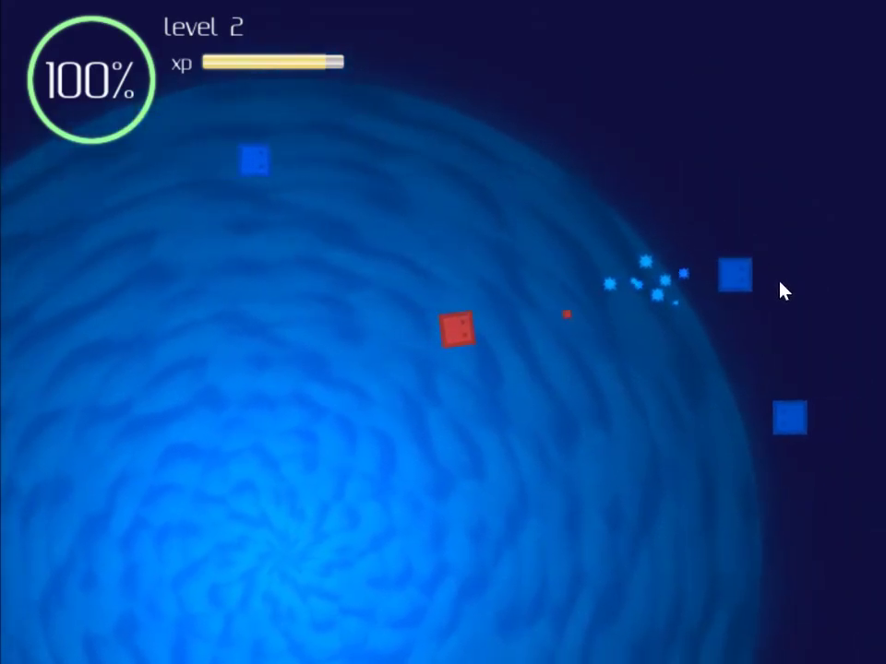
left_click(729, 424)
left_click(674, 425)
left_click(642, 393)
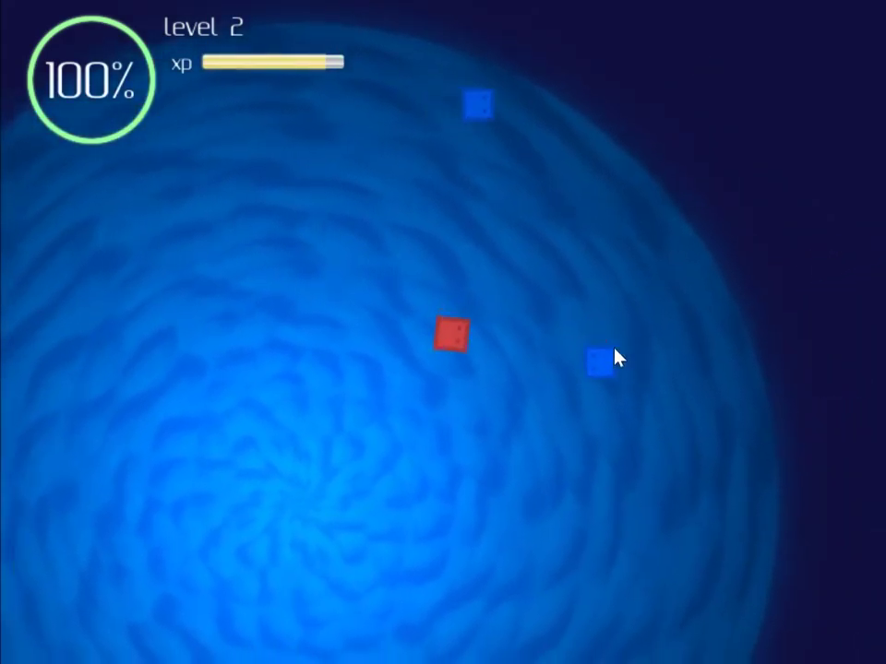
left_click(617, 358)
left_click(591, 295)
left_click(535, 255)
left_click(517, 236)
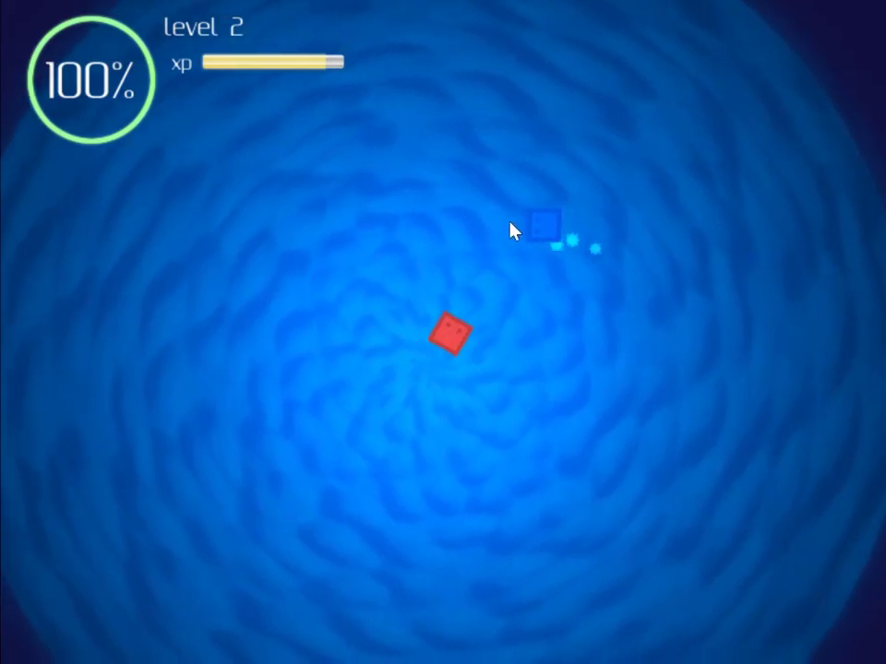
Step: Shoot the last enemies around the player until level 3 is reached
left_click(480, 214)
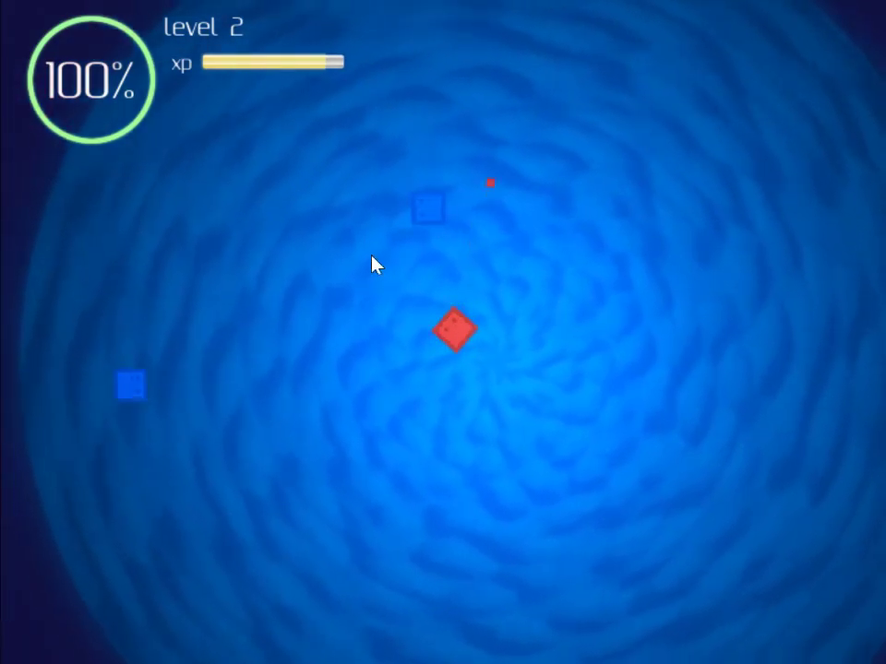
left_click(231, 236)
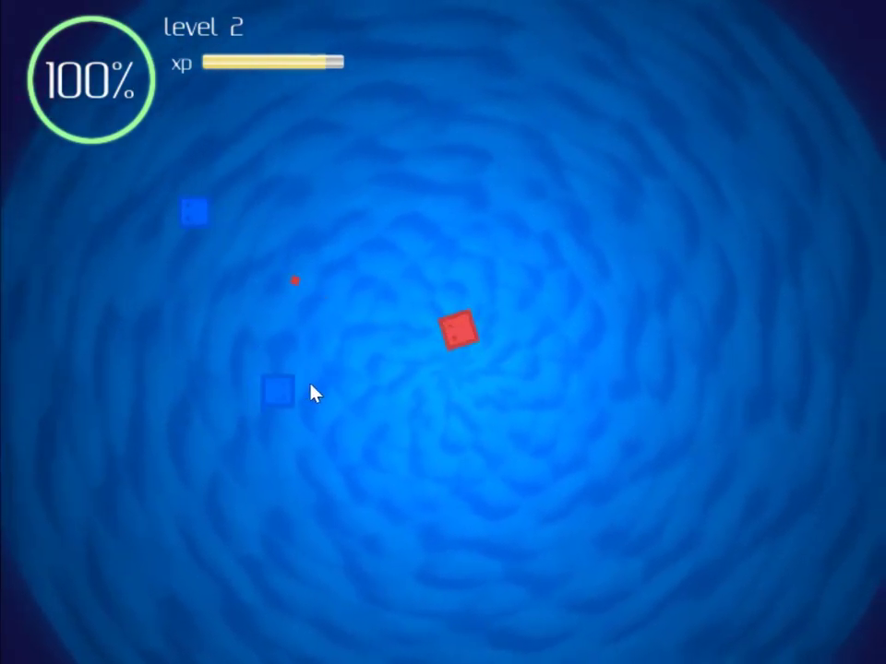
left_click(341, 404)
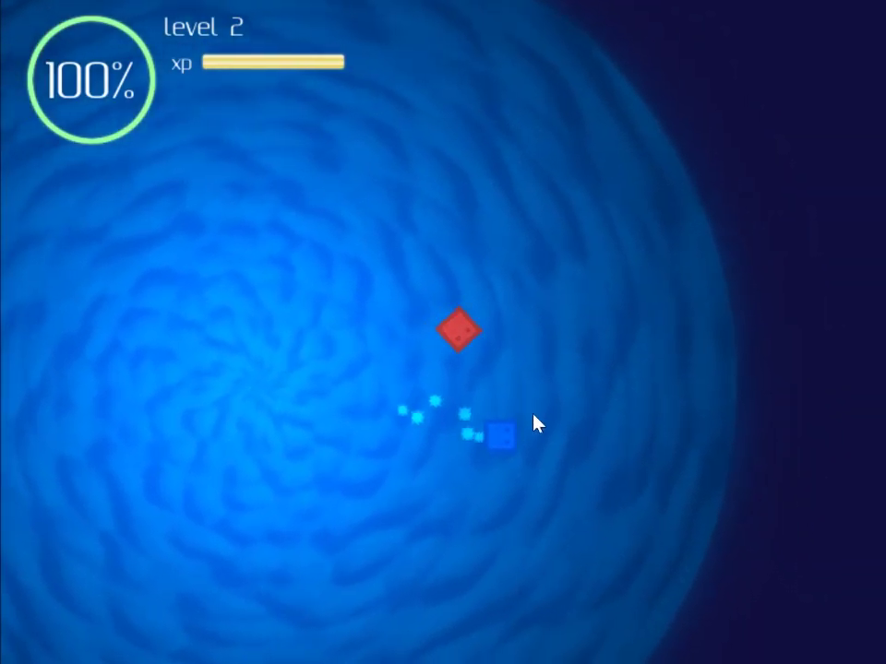
left_click(616, 452)
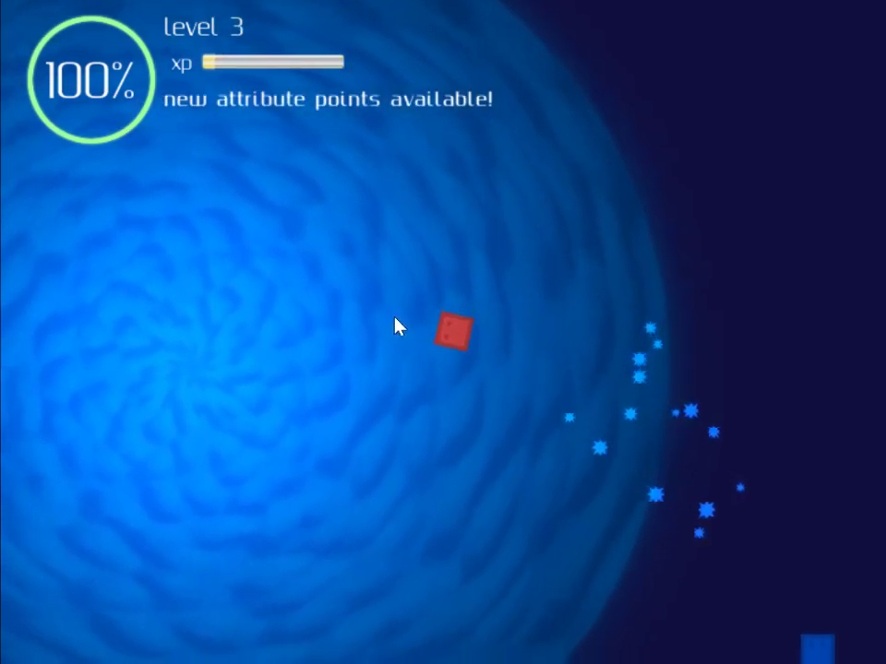
Step: Put the spare point into technology from the stats overview
key("Tab")
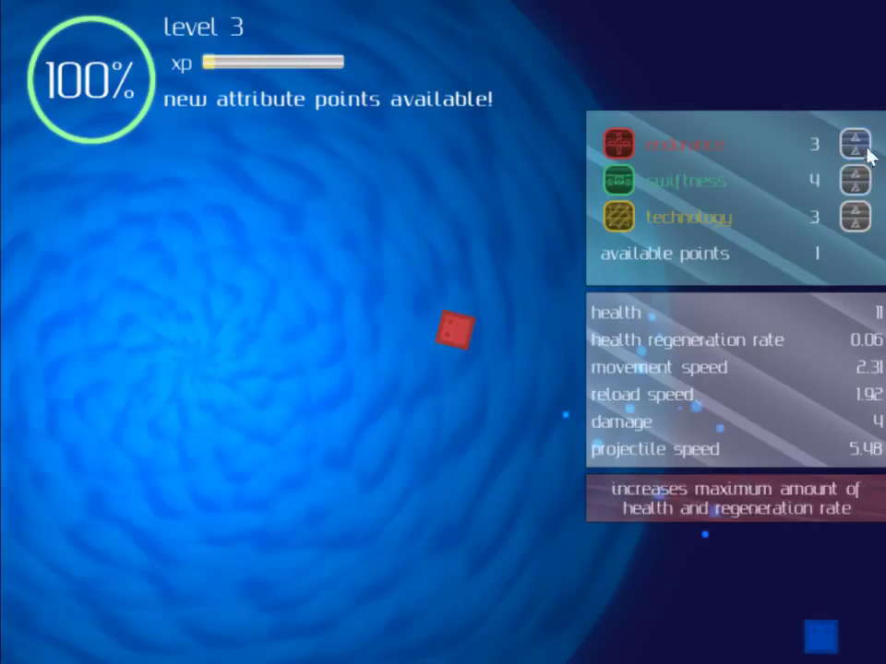
left_click(856, 219)
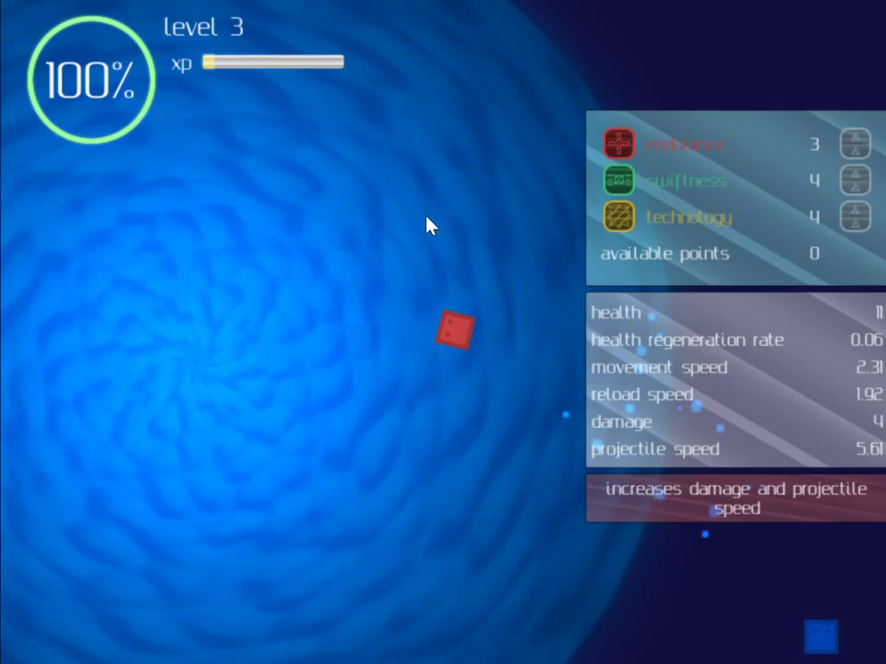
key("Tab")
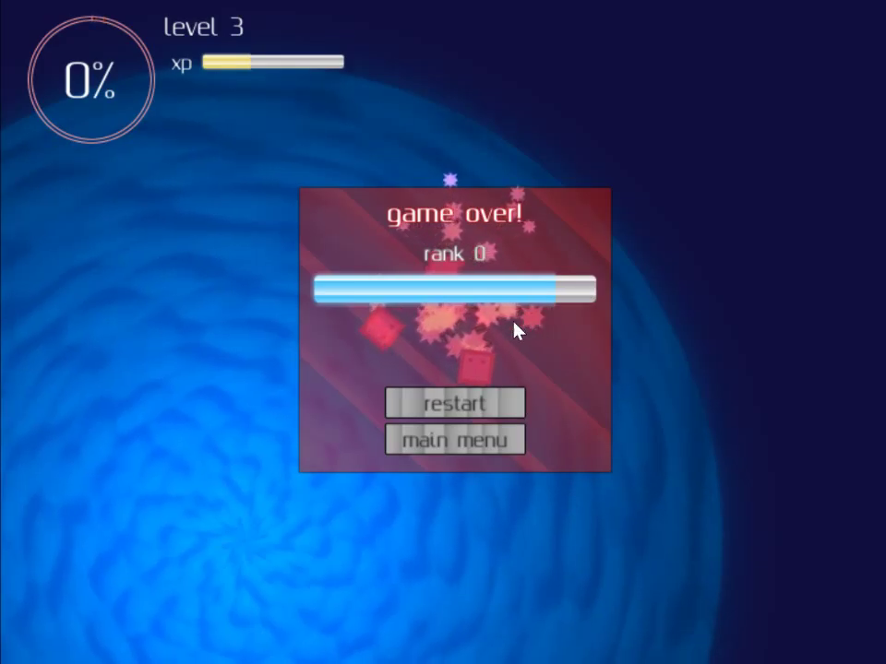
Step: Start a new run from the game over screen
left_click(457, 403)
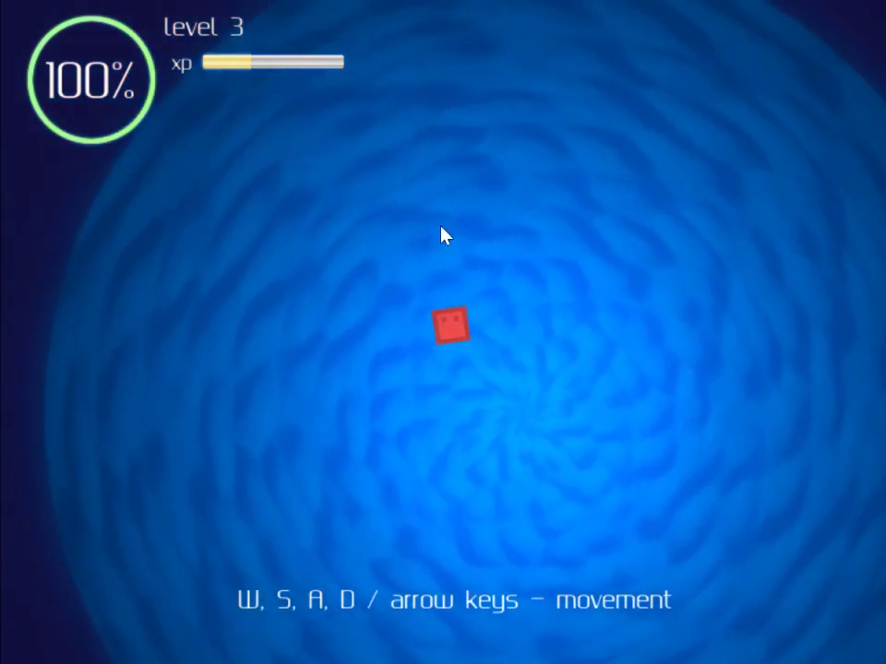
Step: Move up with W and shoot the first blue enemies on the right and upper left
key("w")
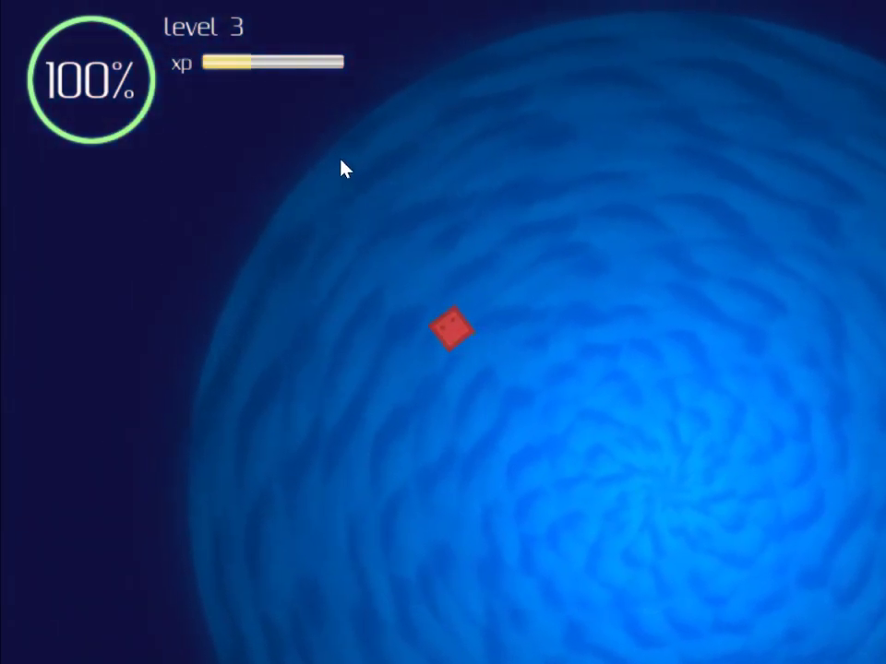
key("w")
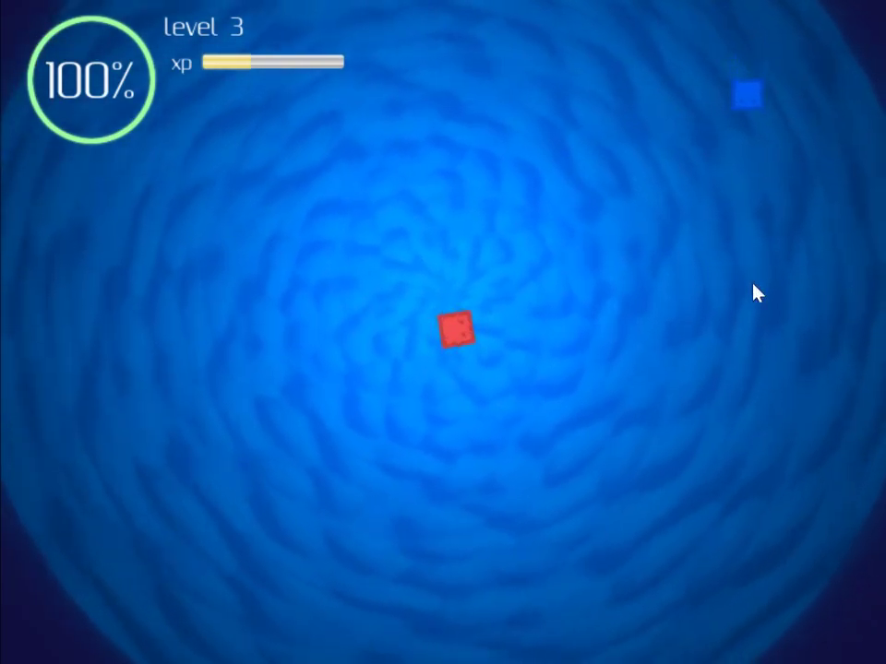
left_click(753, 332)
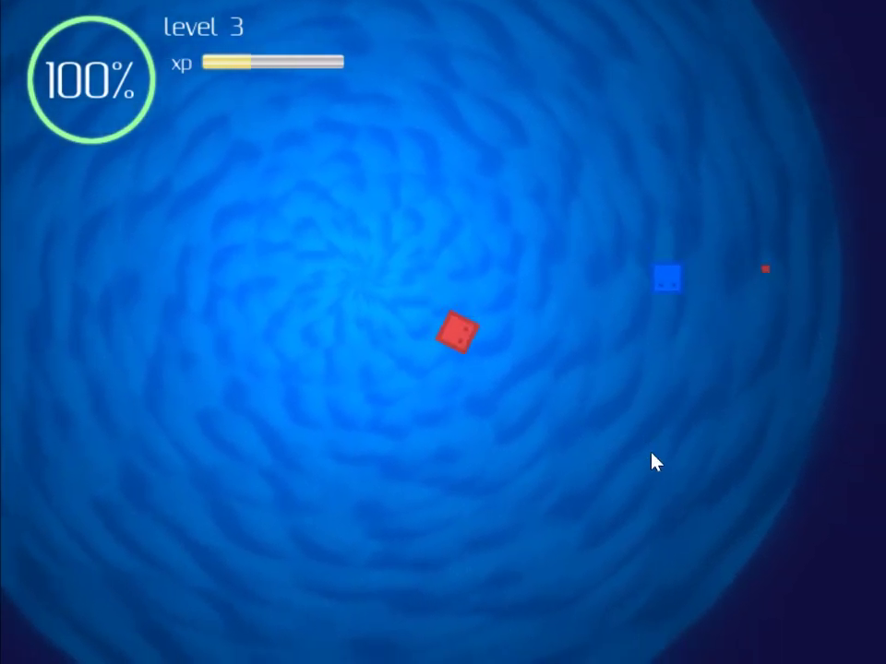
left_click(653, 420)
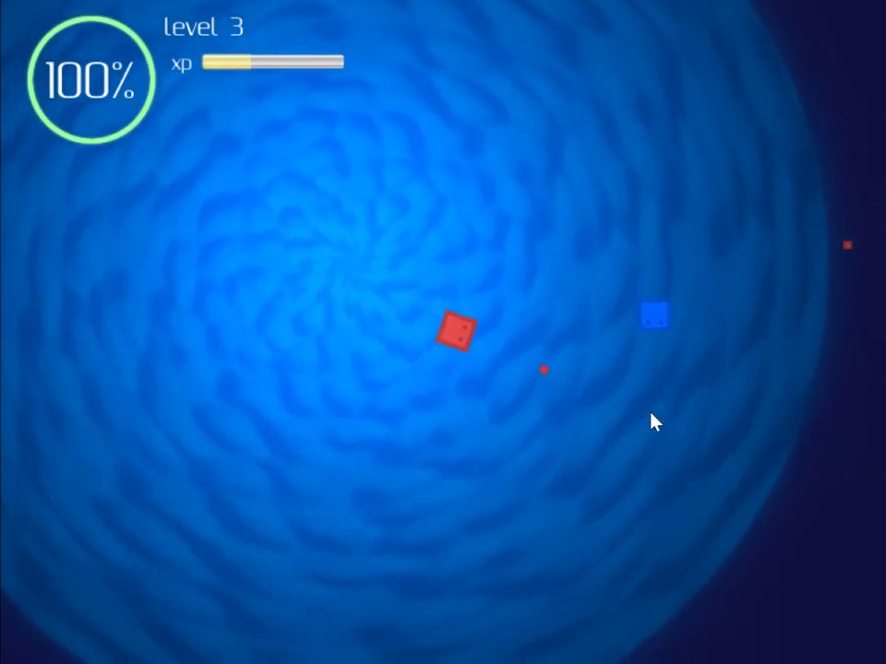
left_click(630, 536)
left_click(175, 164)
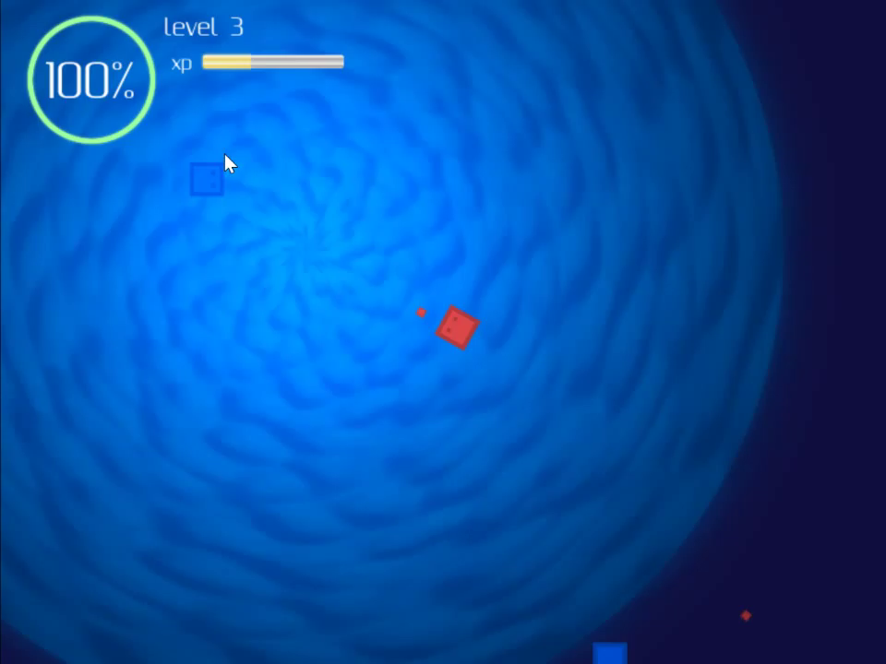
left_click(369, 205)
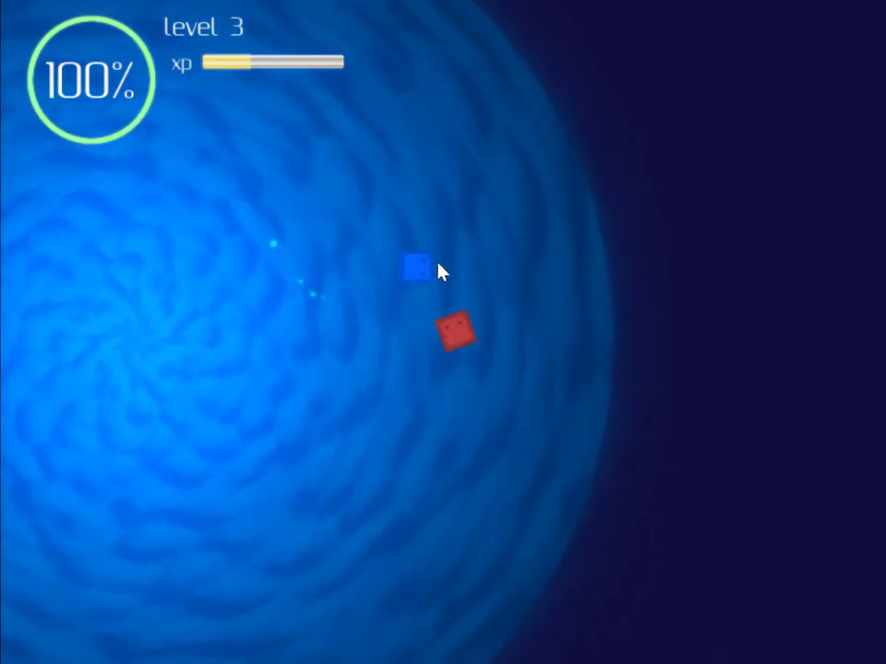
left_click(646, 267)
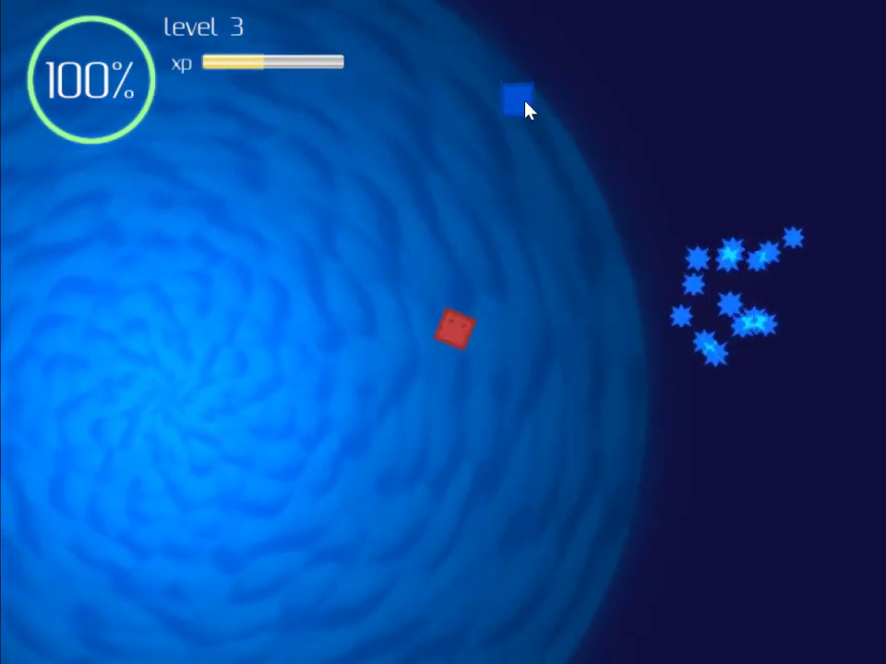
Step: Shoot the blue enemies to the right, below and left of the player
left_click(523, 158)
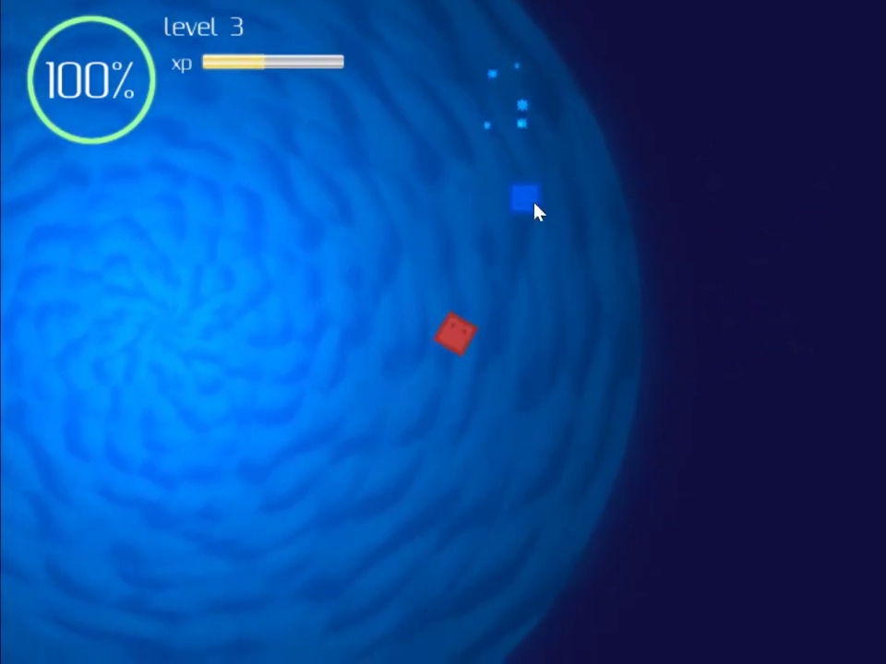
left_click(538, 238)
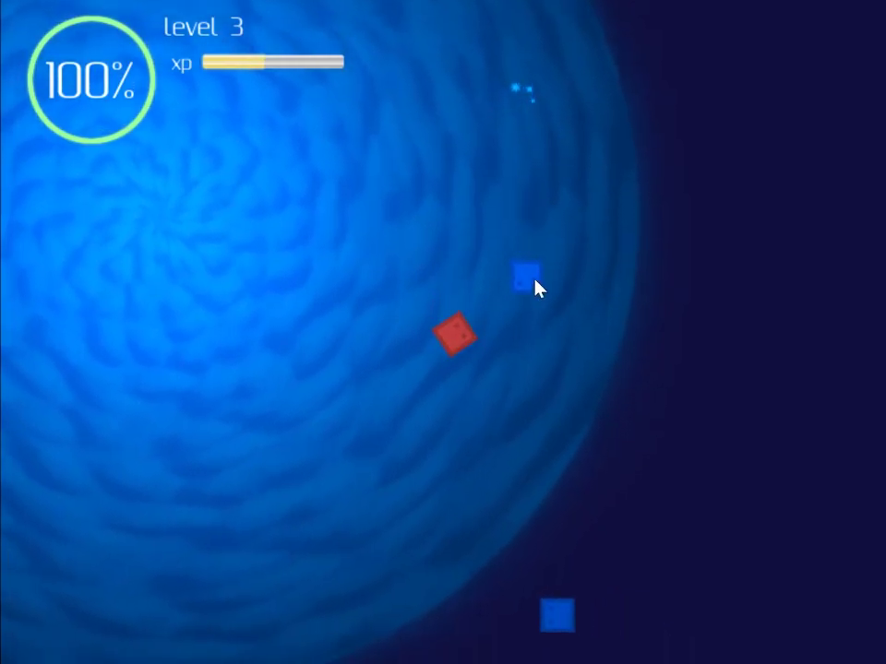
left_click(538, 287)
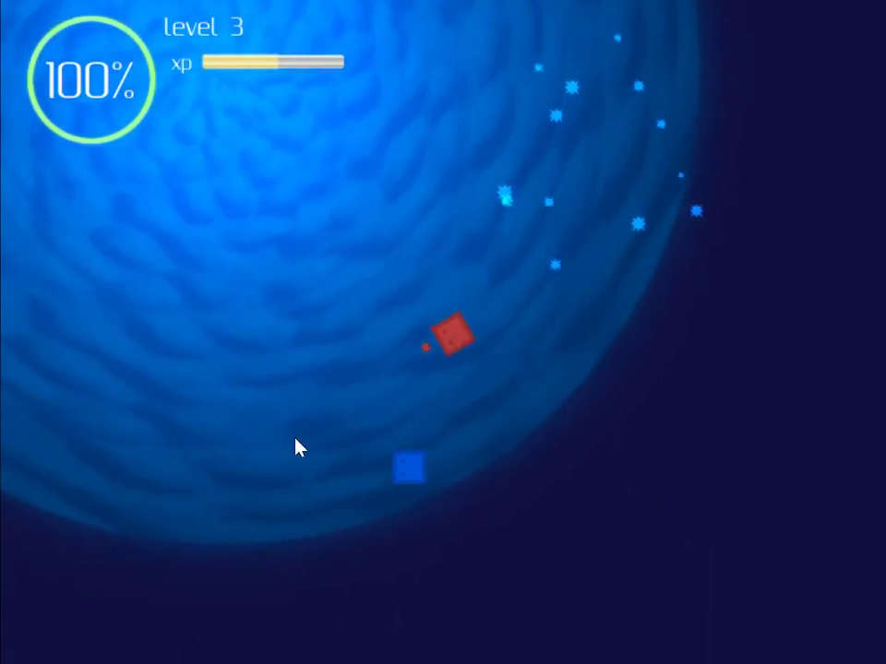
left_click(298, 447)
left_click(247, 427)
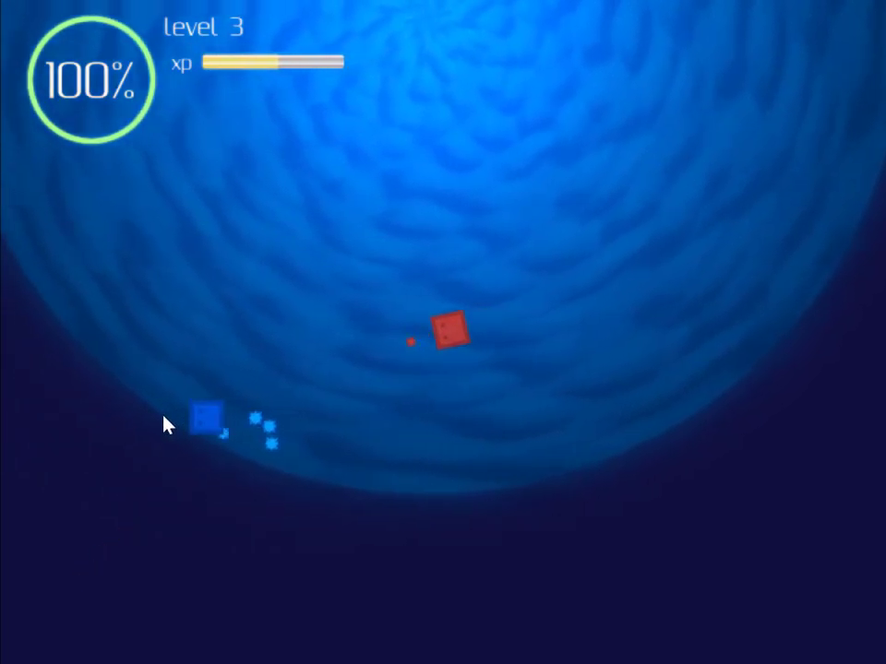
left_click(166, 419)
left_click(127, 415)
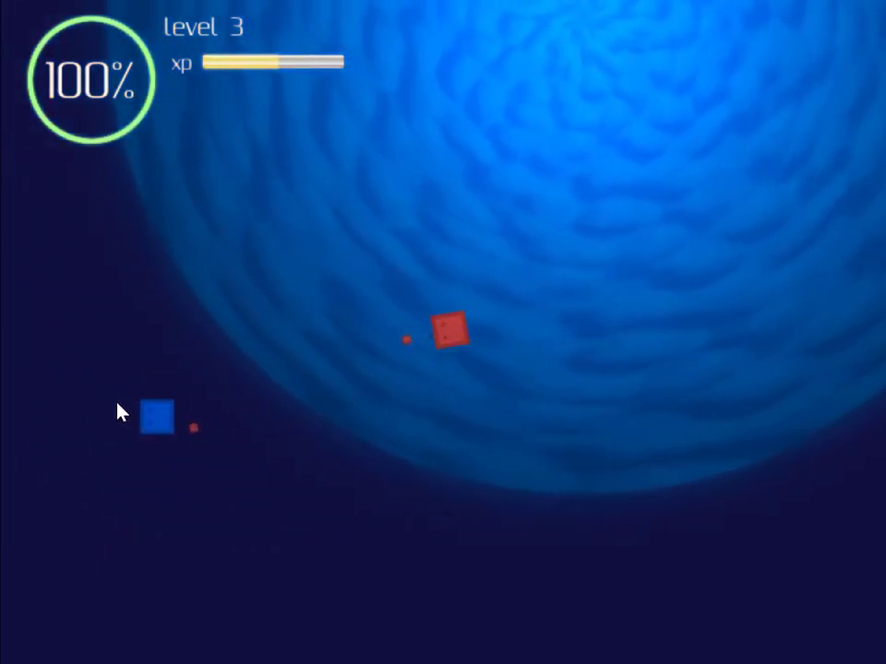
Step: Destroy blue enemies closing in from the left, above and below
left_click(238, 188)
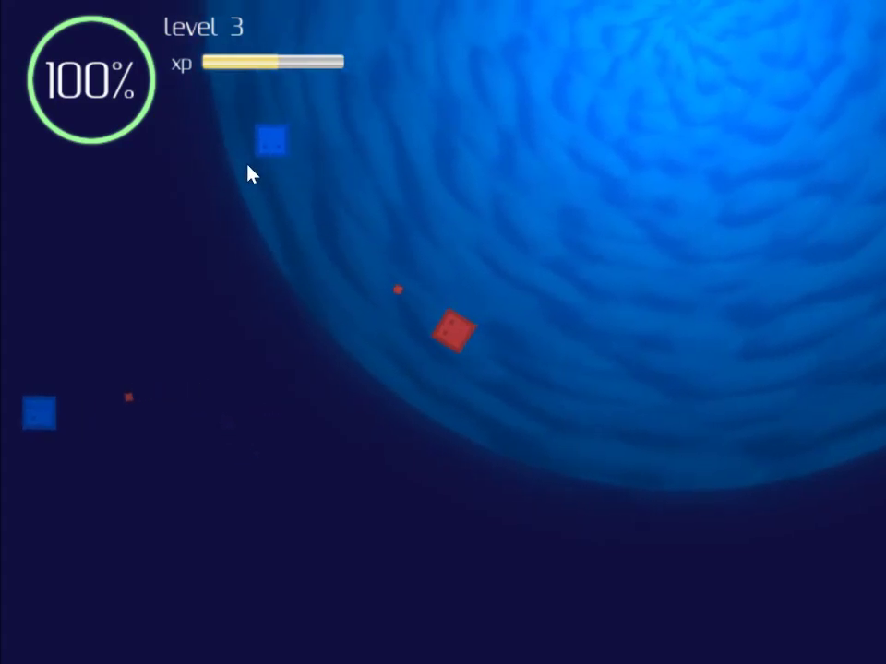
left_click(281, 307)
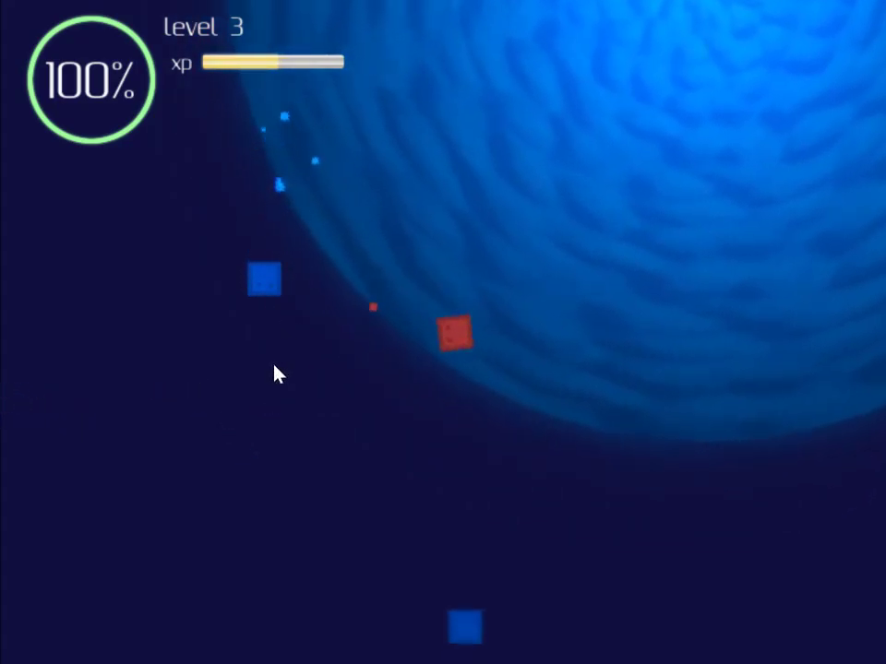
left_click(305, 388)
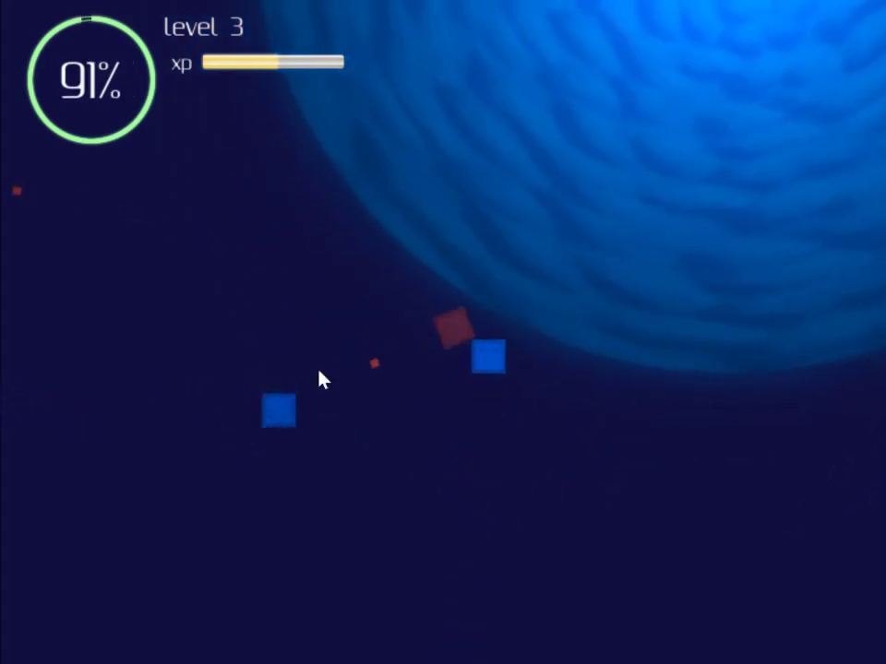
left_click(540, 328)
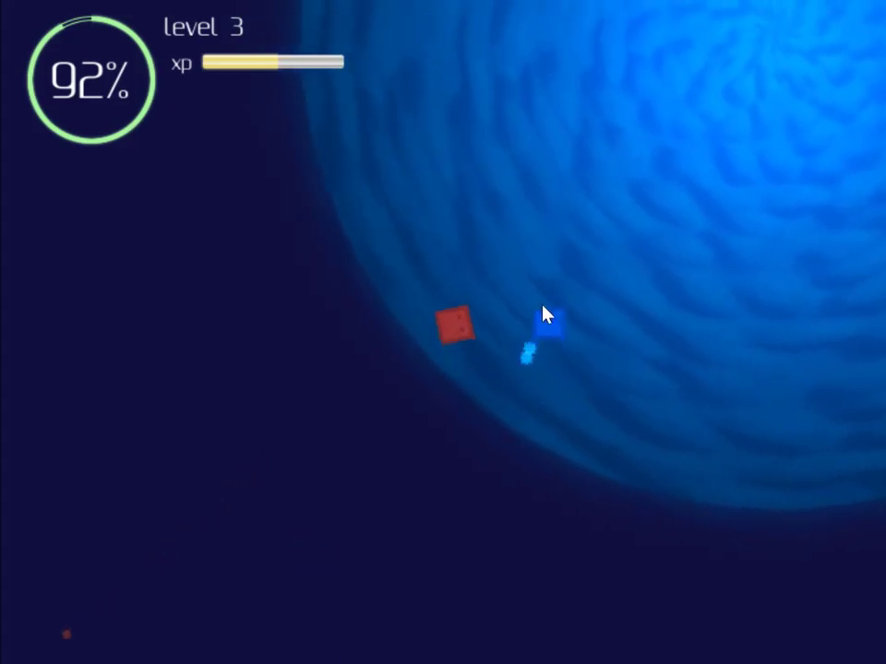
left_click(574, 263)
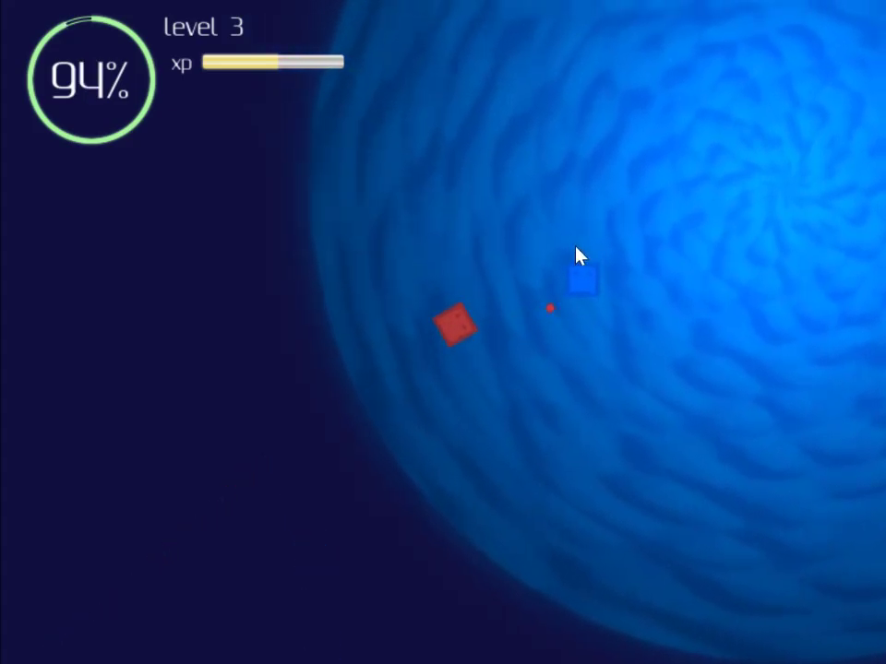
left_click(544, 196)
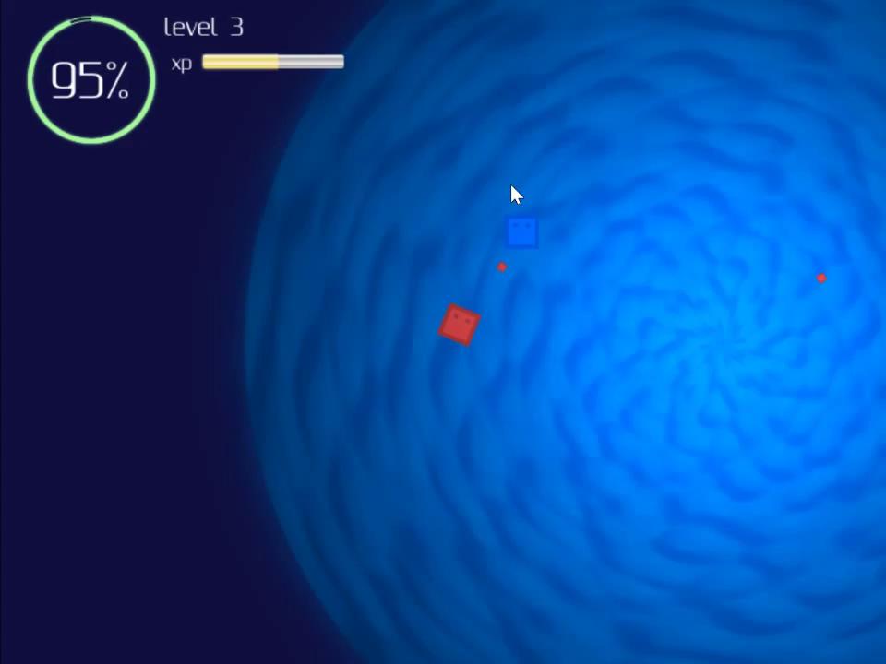
left_click(447, 177)
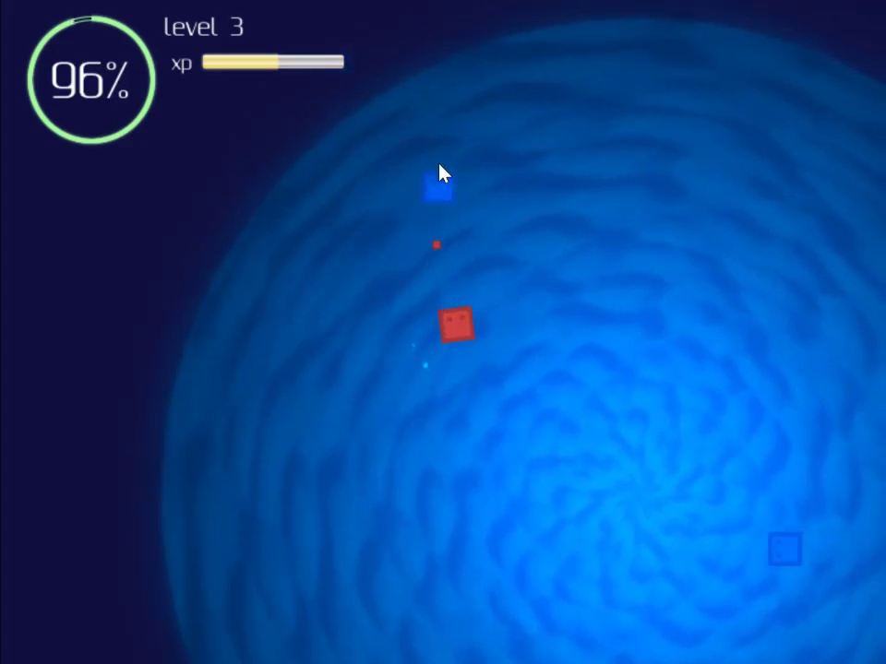
left_click(512, 602)
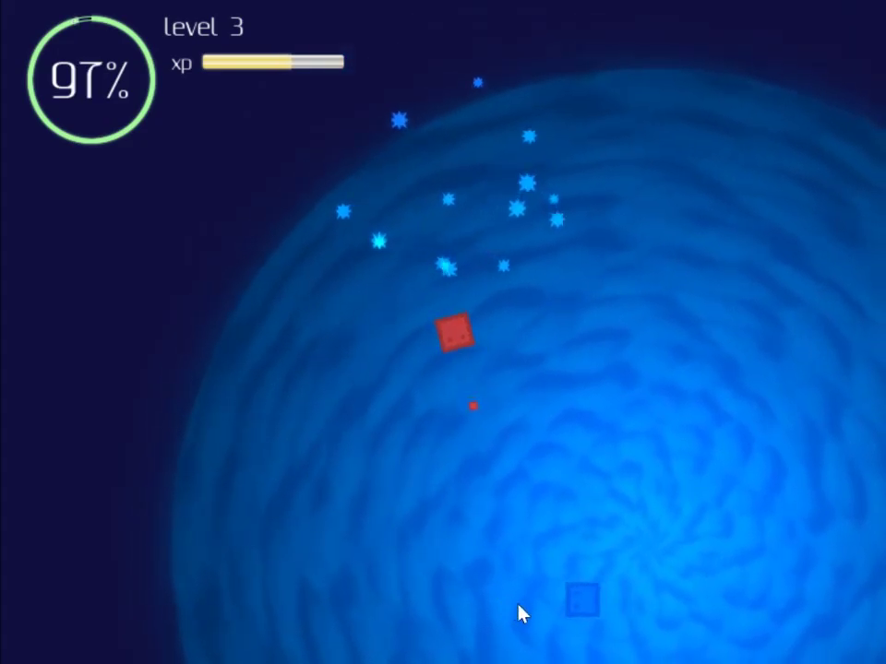
left_click(360, 526)
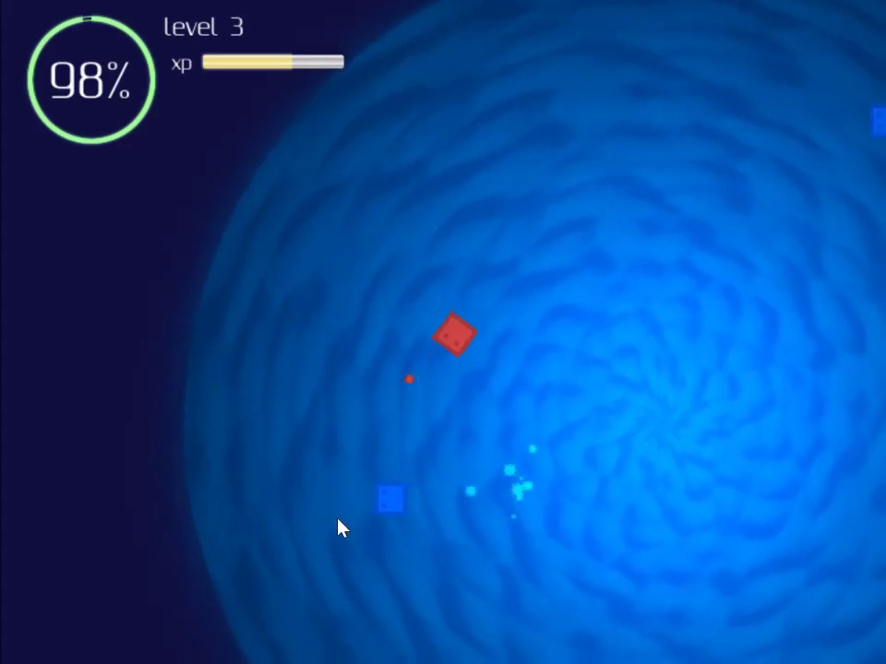
left_click(244, 414)
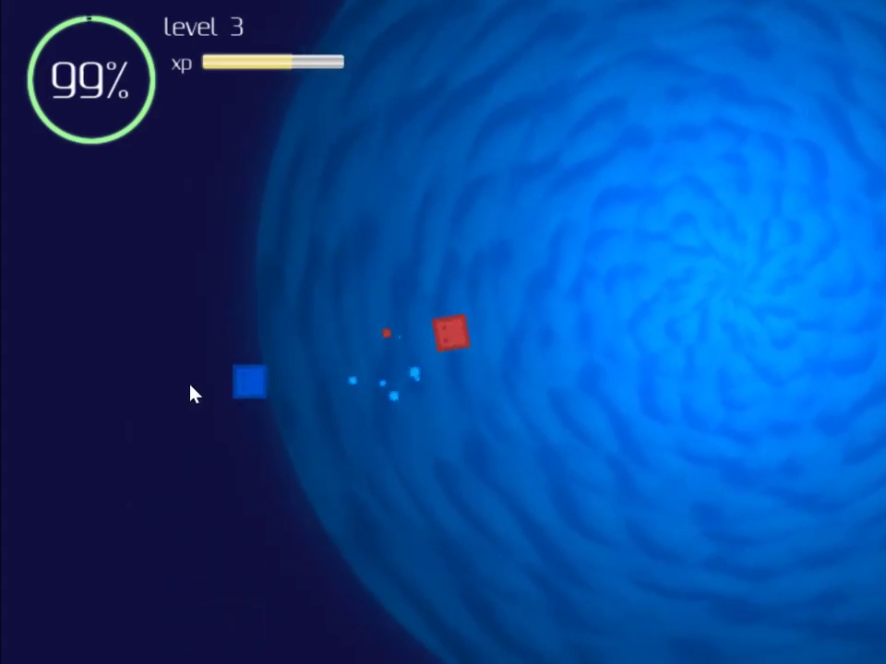
Step: Chase down the blue enemy at the top and upper left
left_click(487, 62)
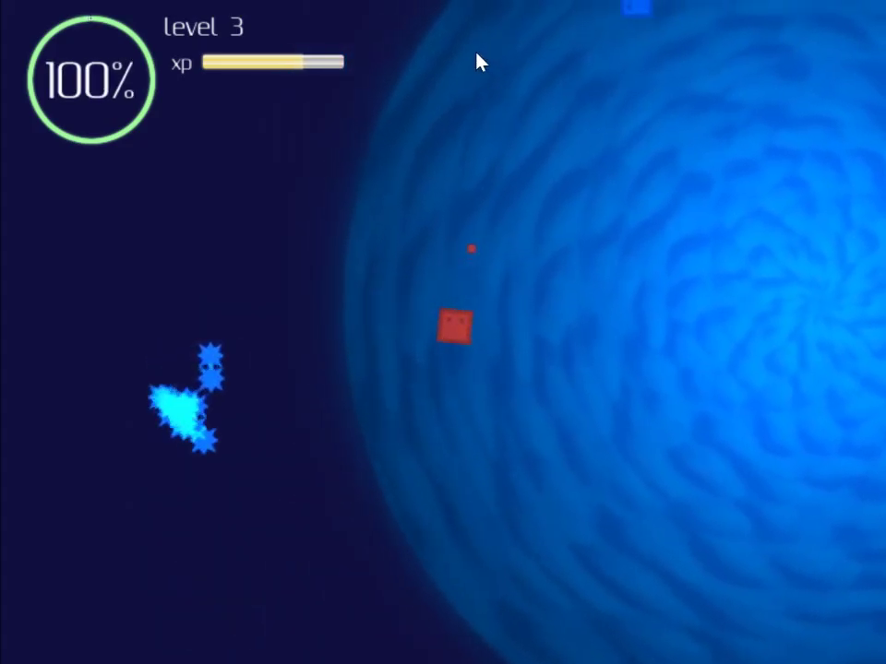
left_click(368, 127)
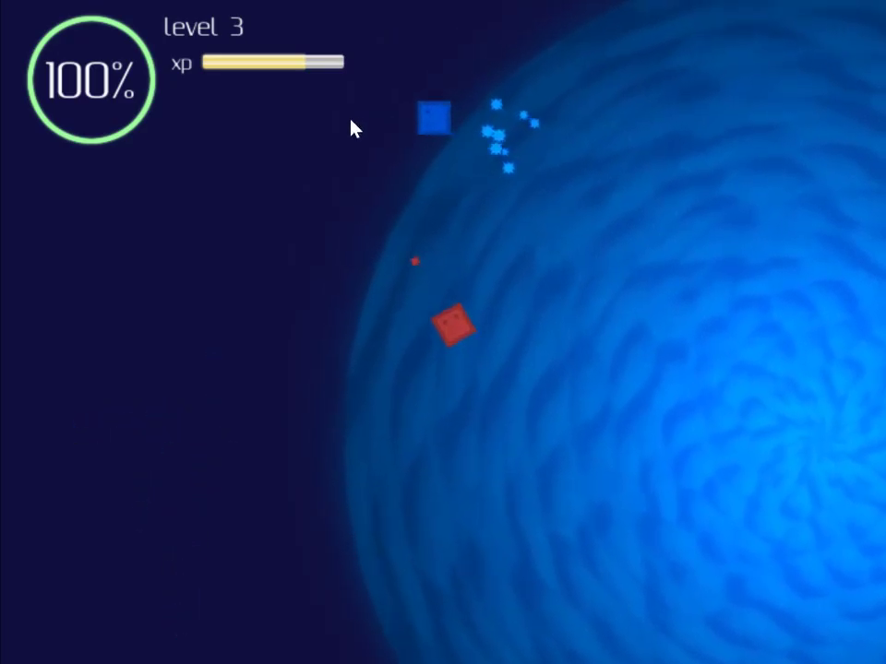
left_click(332, 148)
left_click(220, 182)
left_click(240, 210)
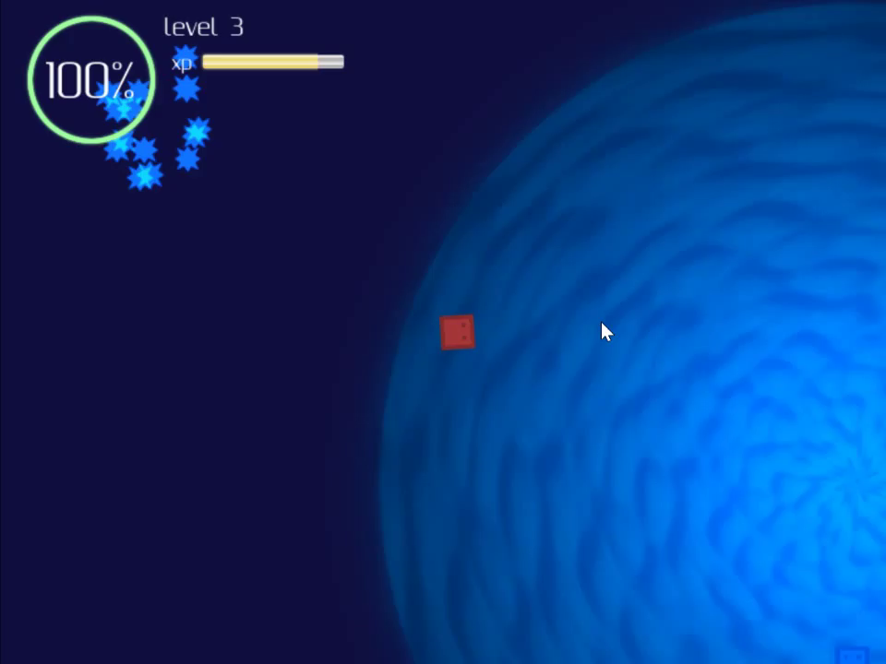
Step: Fire at new blue enemies on the right, above and to the left
left_click(768, 406)
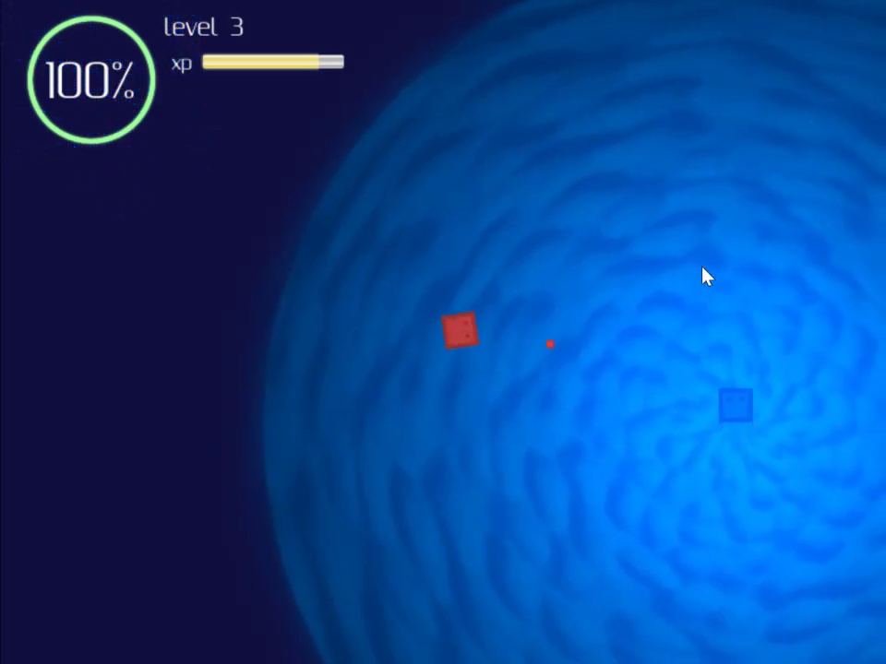
left_click(611, 162)
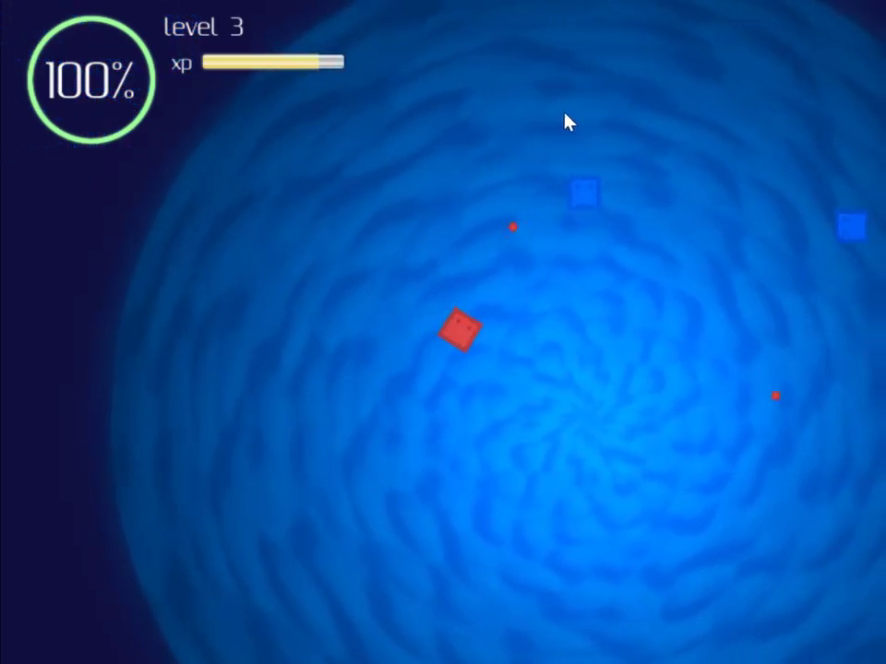
left_click(498, 72)
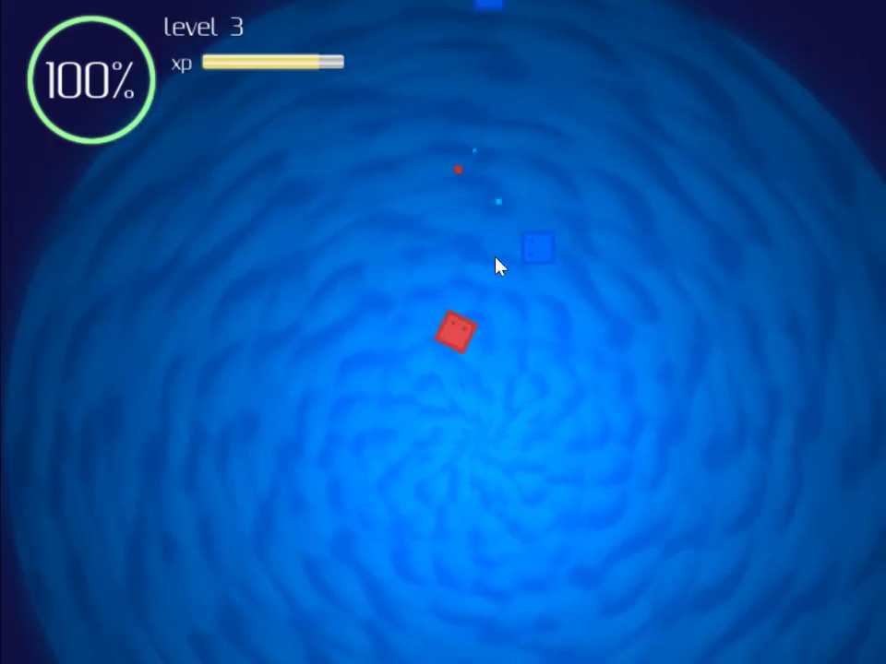
left_click(383, 242)
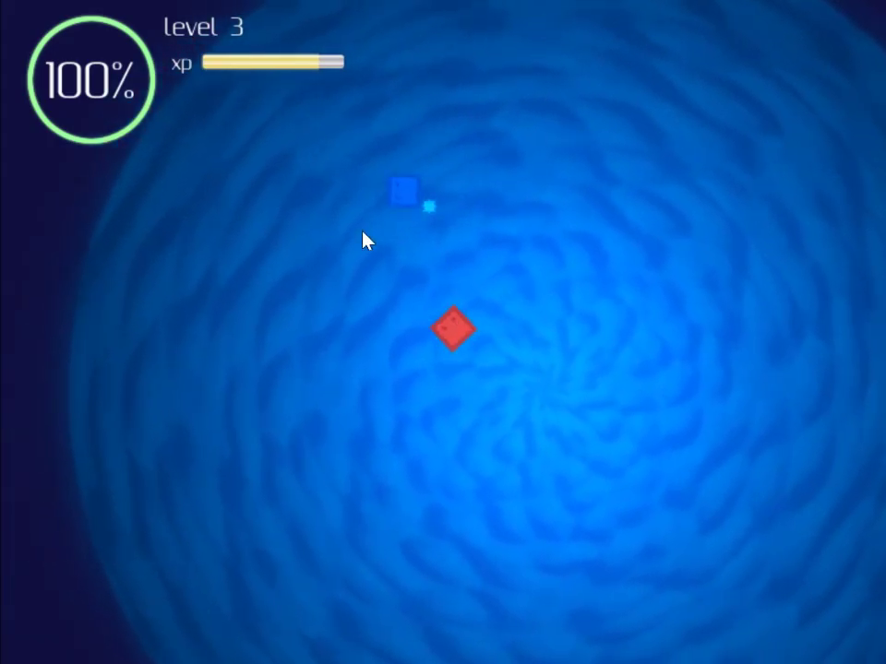
left_click(313, 235)
left_click(288, 258)
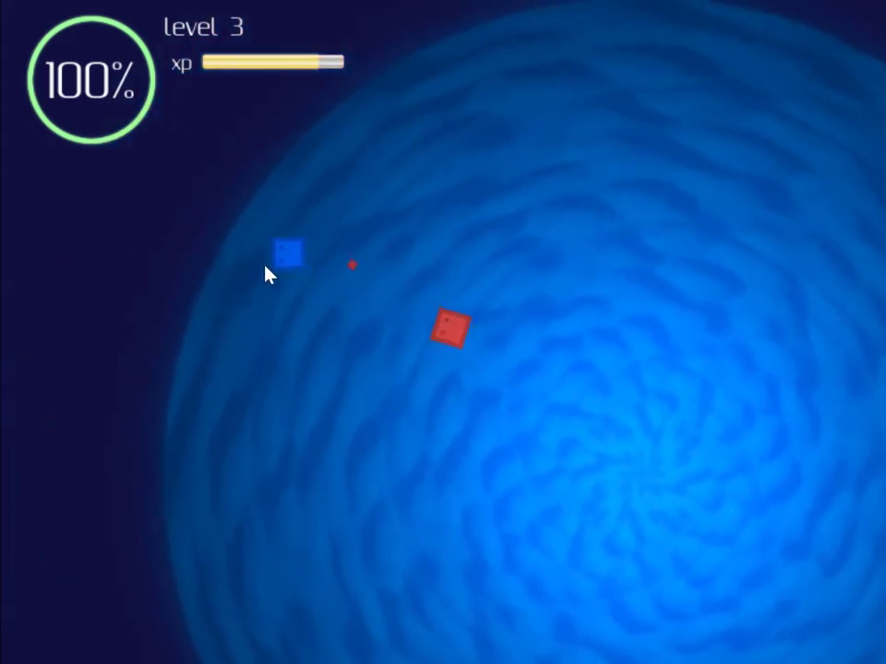
Step: Shoot the blue enemies approaching down the left side
left_click(240, 276)
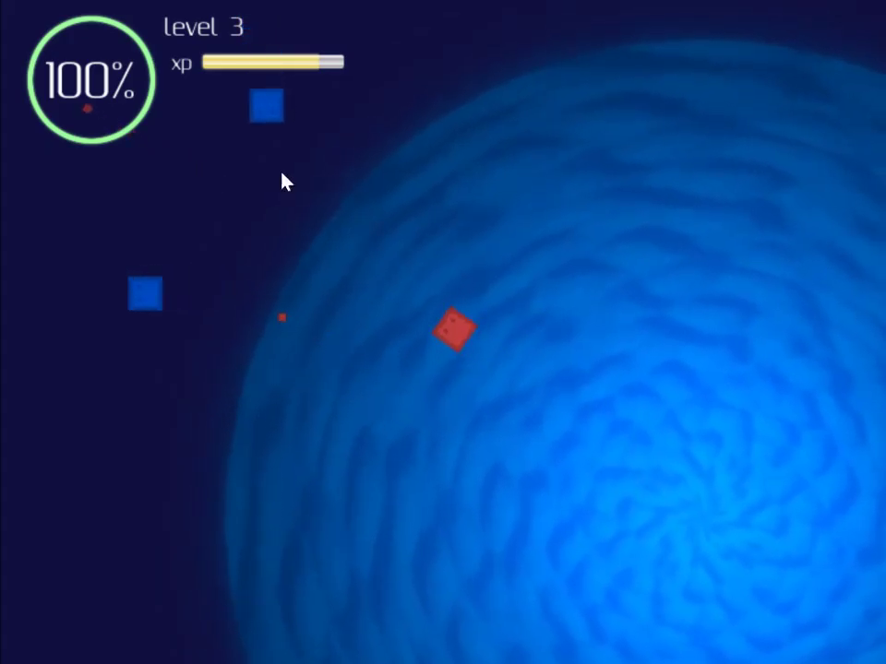
left_click(294, 233)
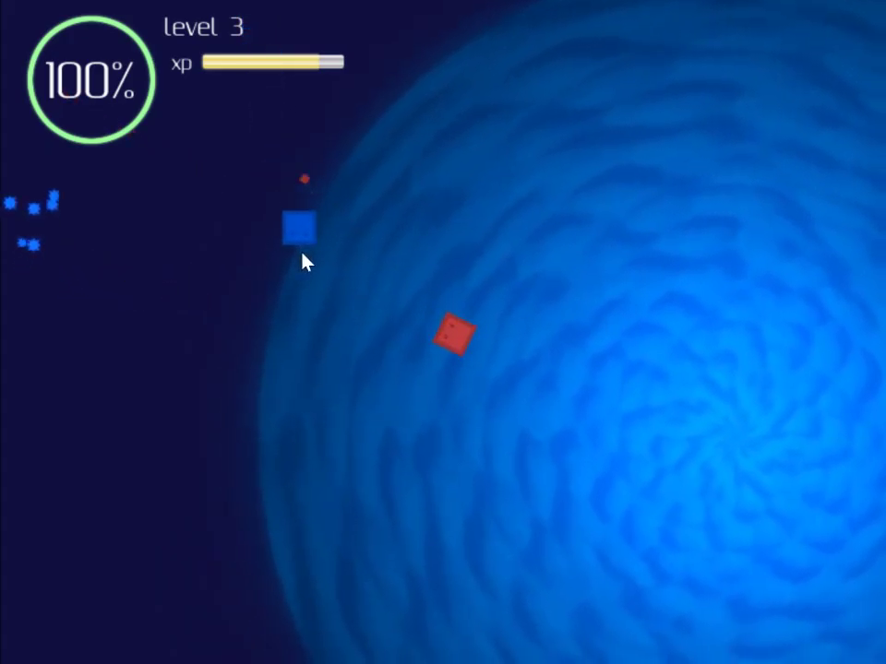
left_click(313, 304)
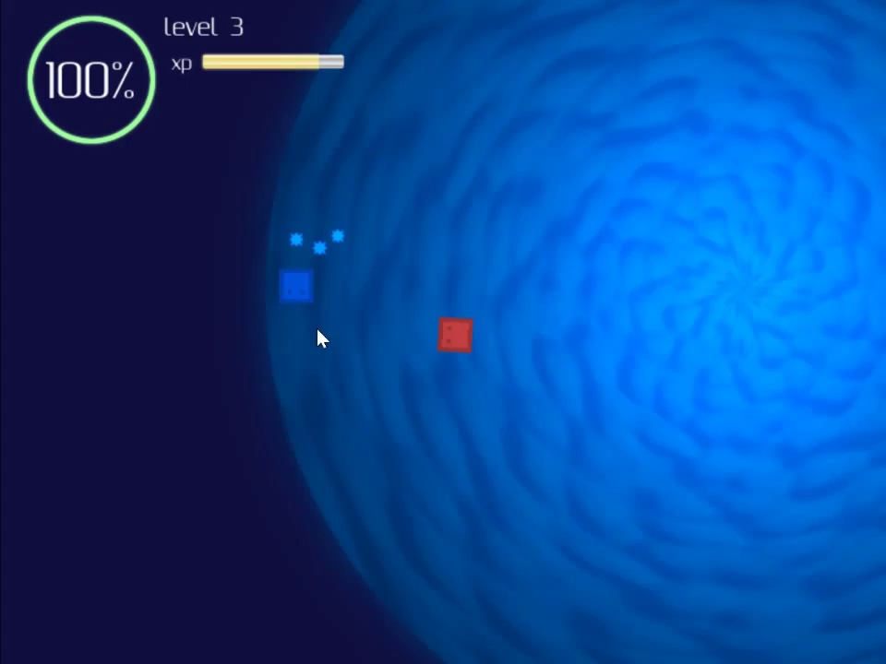
left_click(304, 374)
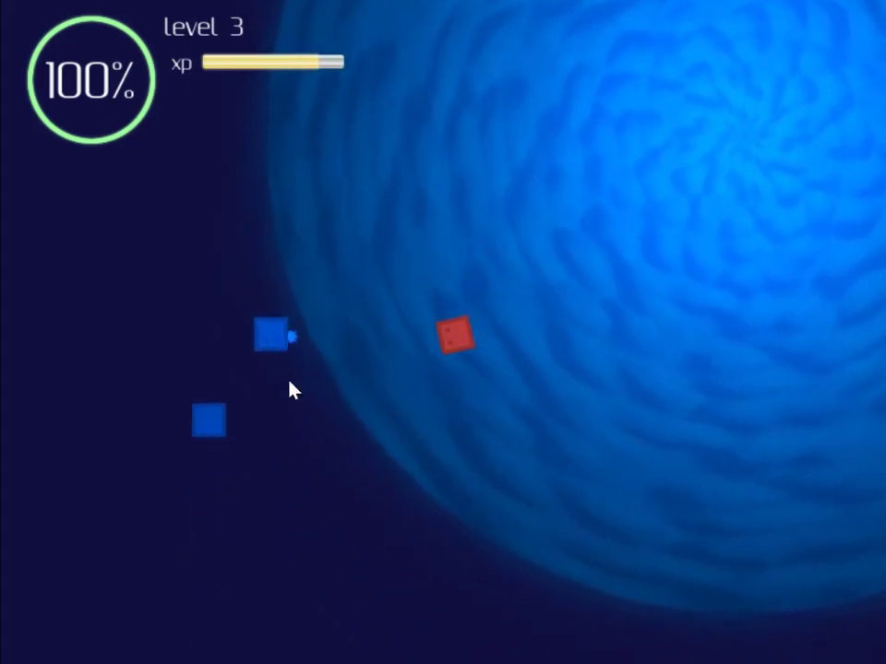
left_click(282, 424)
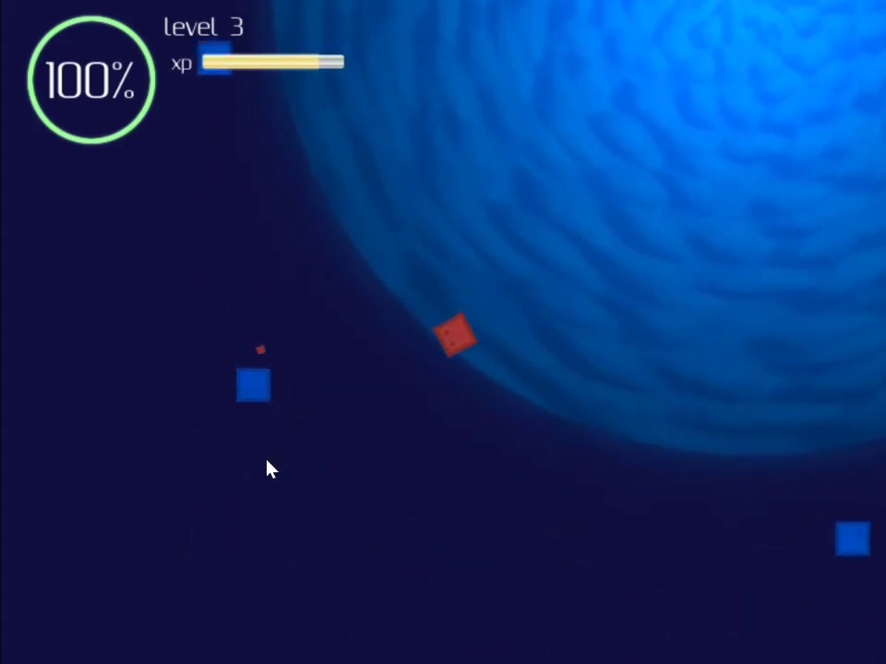
left_click(268, 480)
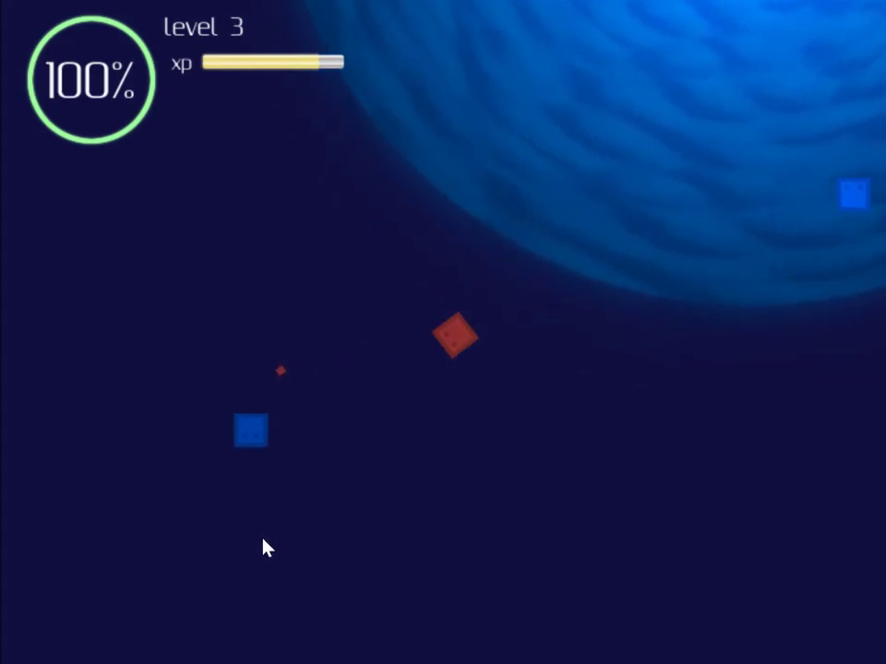
left_click(269, 614)
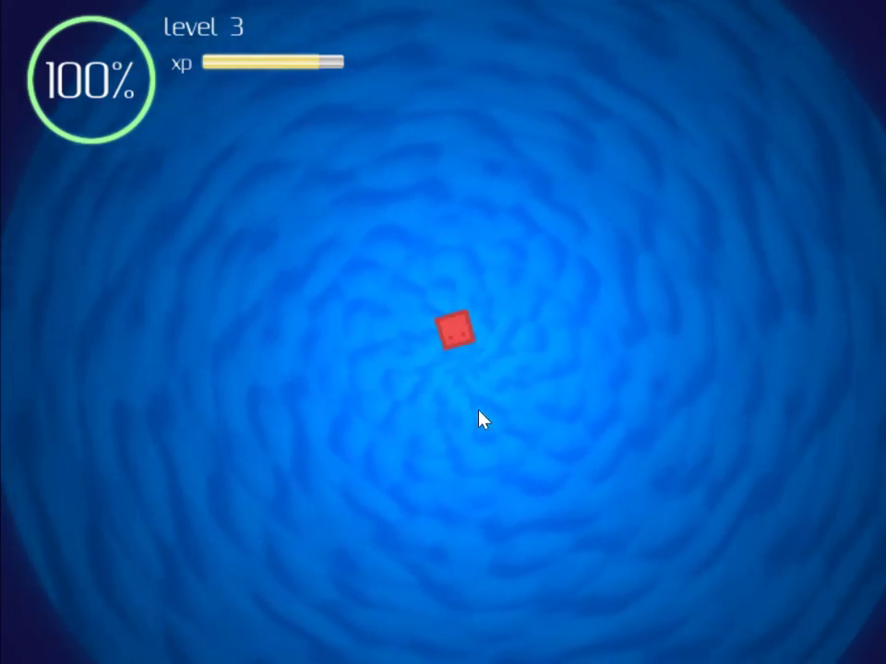
Step: Destroy blue enemies on the right, top and left to reach level 4
left_click(729, 498)
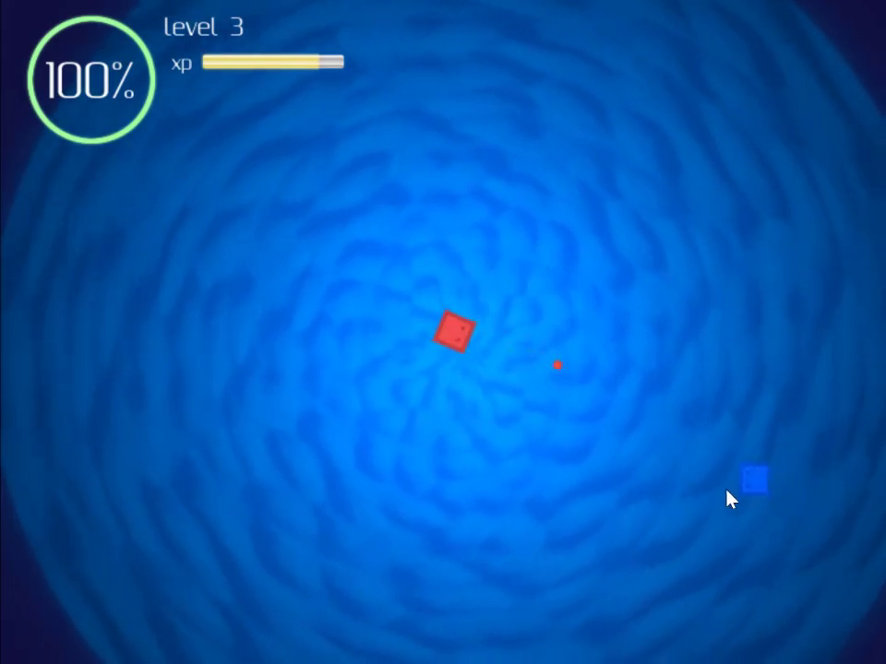
left_click(672, 388)
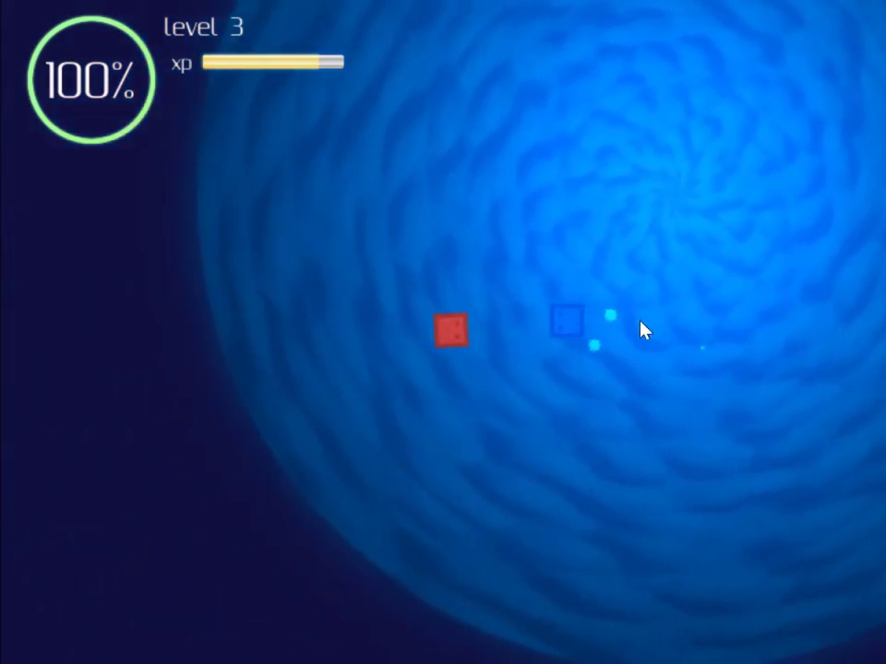
left_click(651, 334)
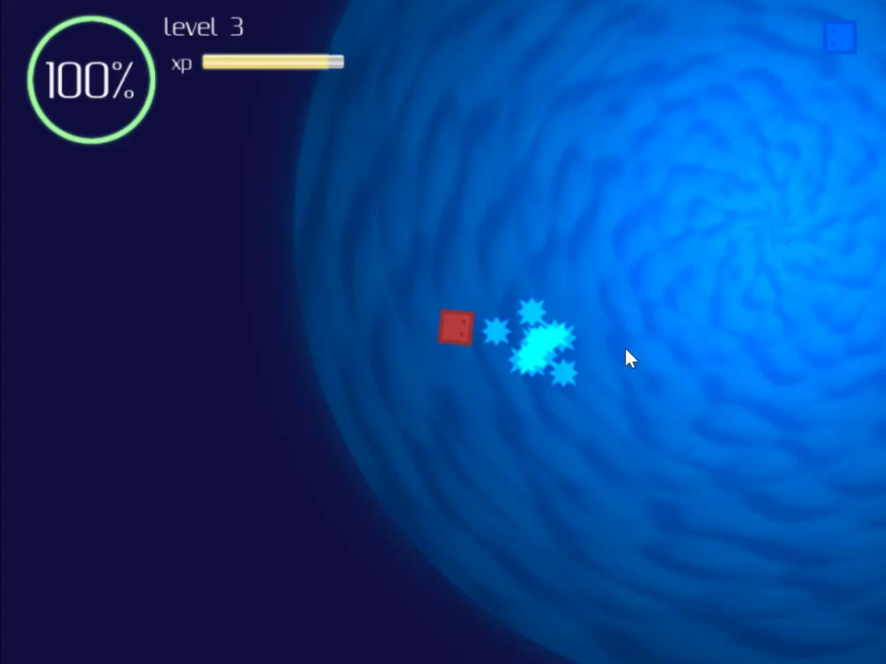
left_click(485, 130)
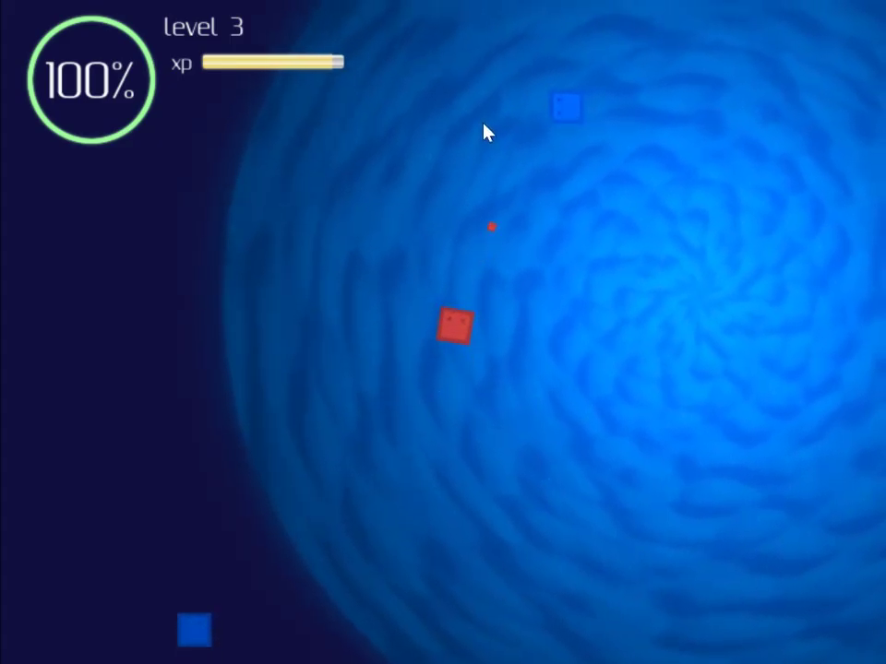
left_click(410, 175)
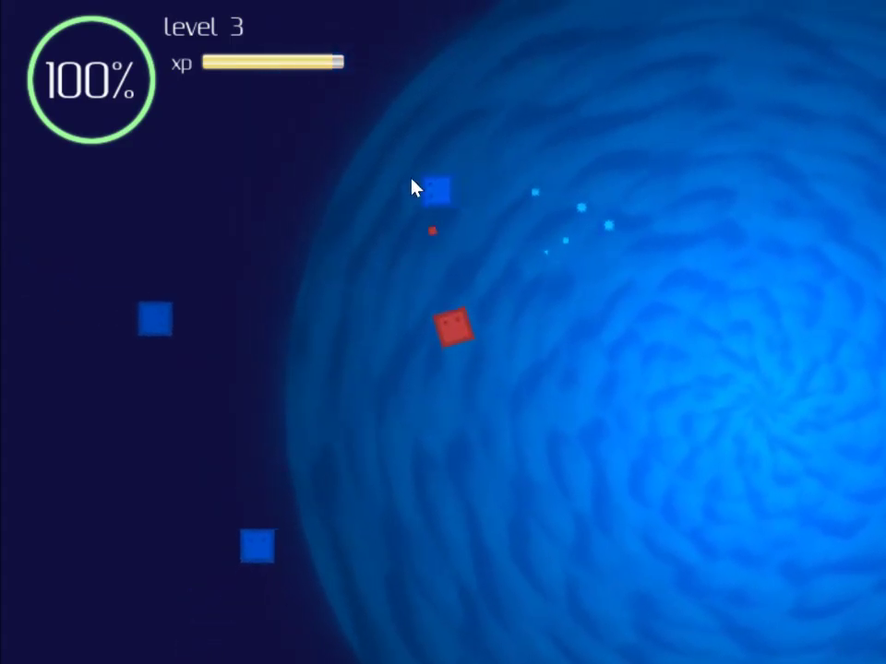
left_click(280, 265)
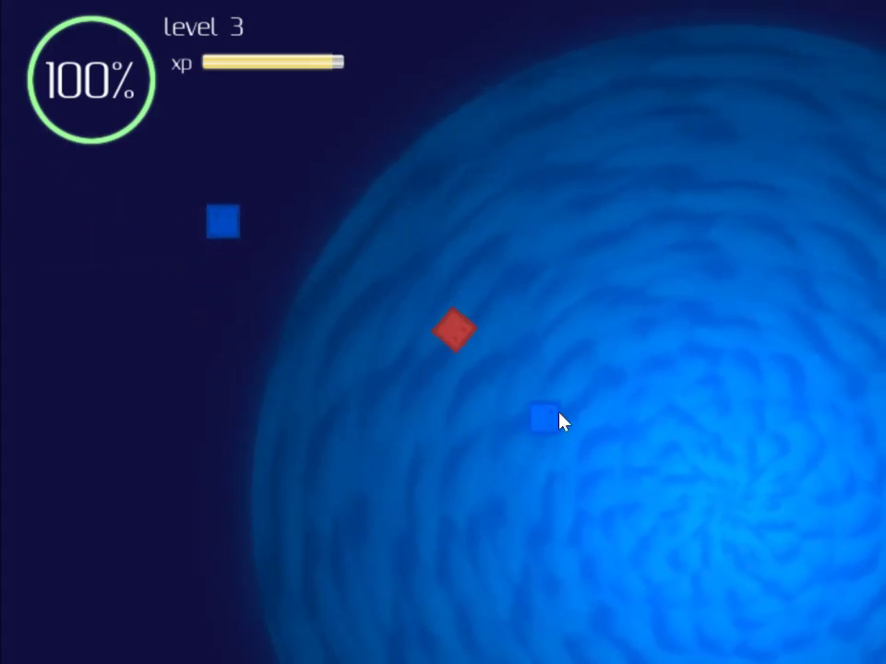
left_click(544, 420)
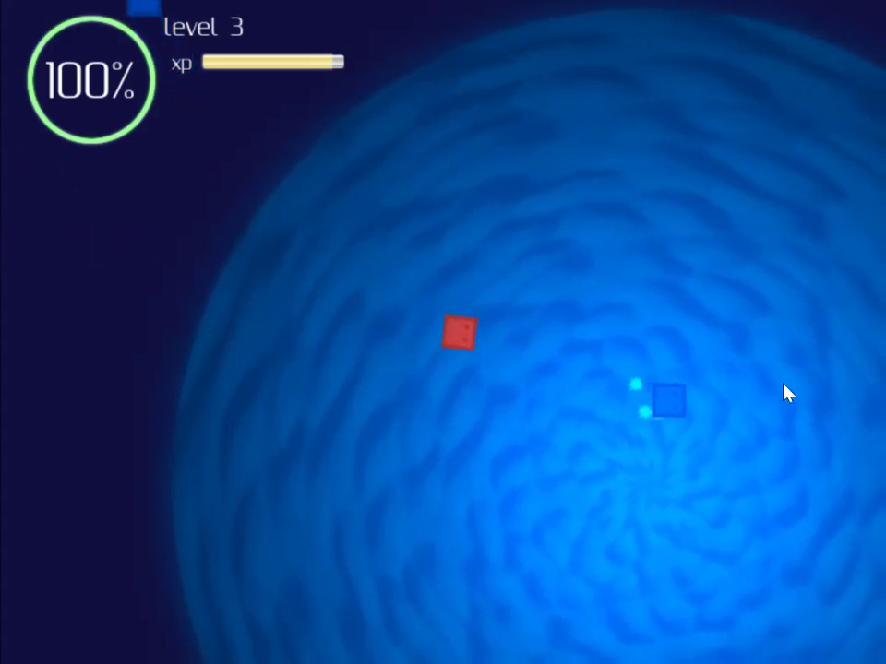
left_click(787, 374)
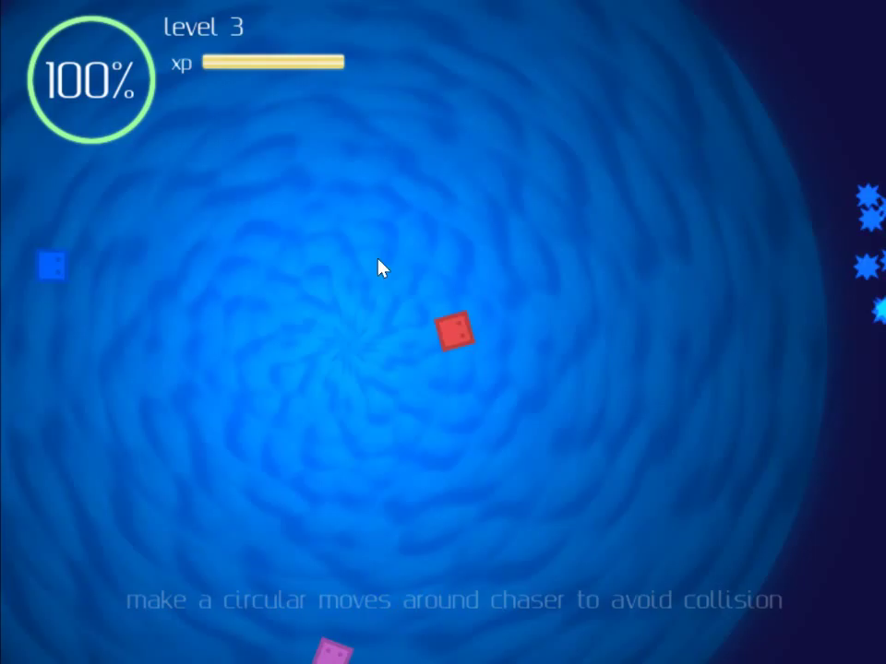
left_click(103, 262)
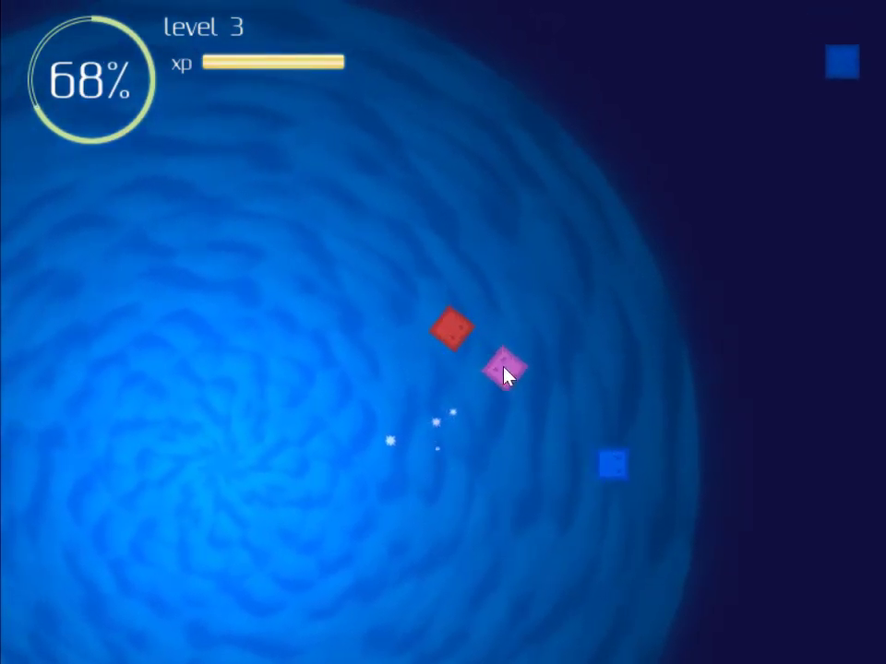
Step: Spend the new attribute point on swiftness, raising it to 6
key("Tab")
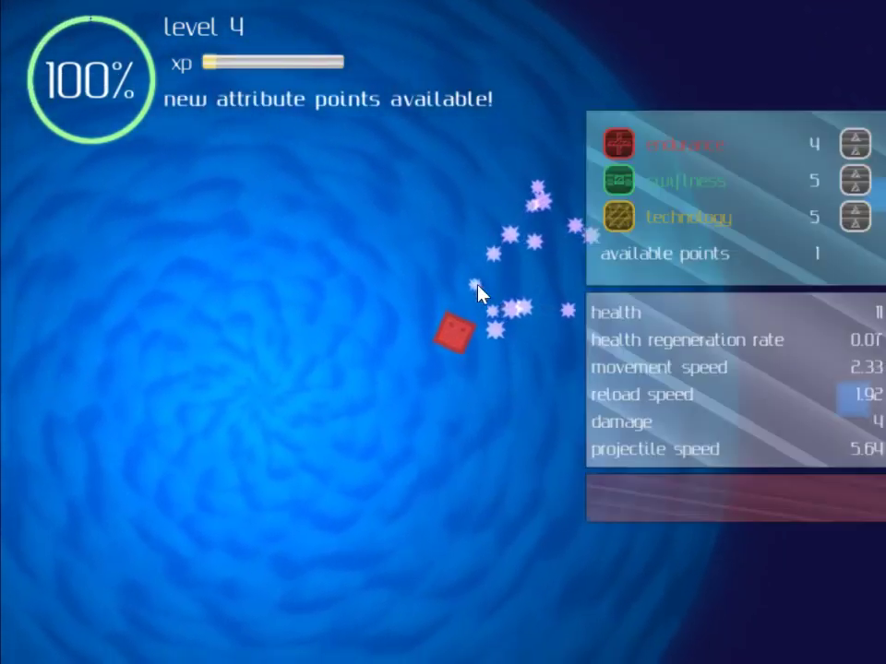
left_click(857, 180)
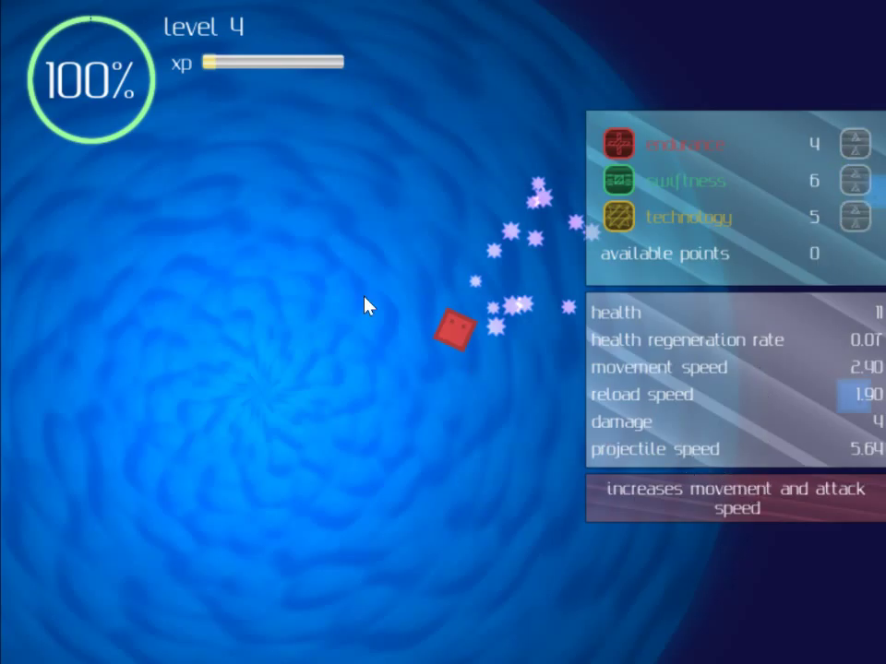
key("Tab")
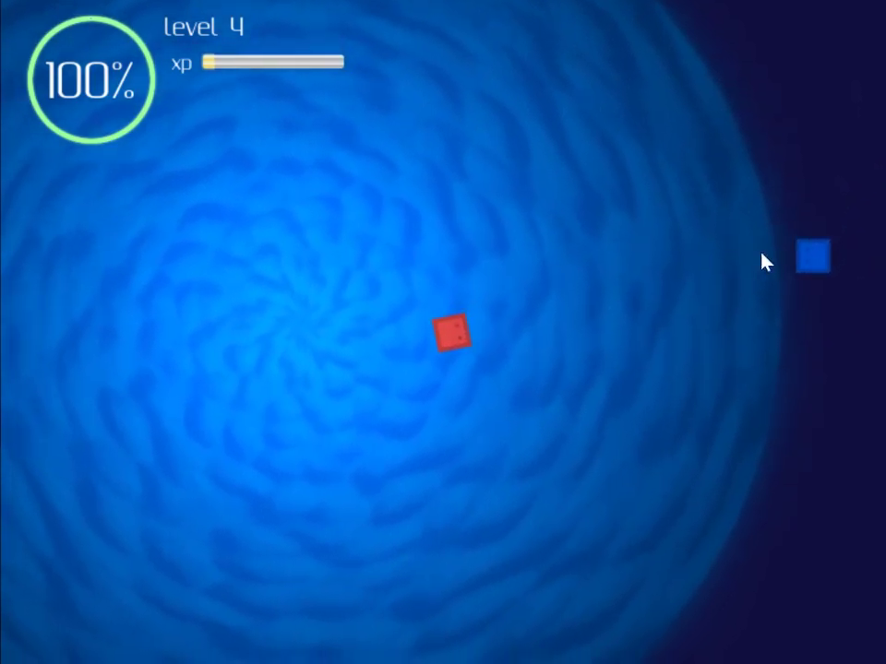
Step: Dodge the purple chasers while shooting until health falls to 0%
mouse_move(766, 262)
left_mouse_down()
mouse_move(649, 238)
mouse_move(494, 232)
left_mouse_up()
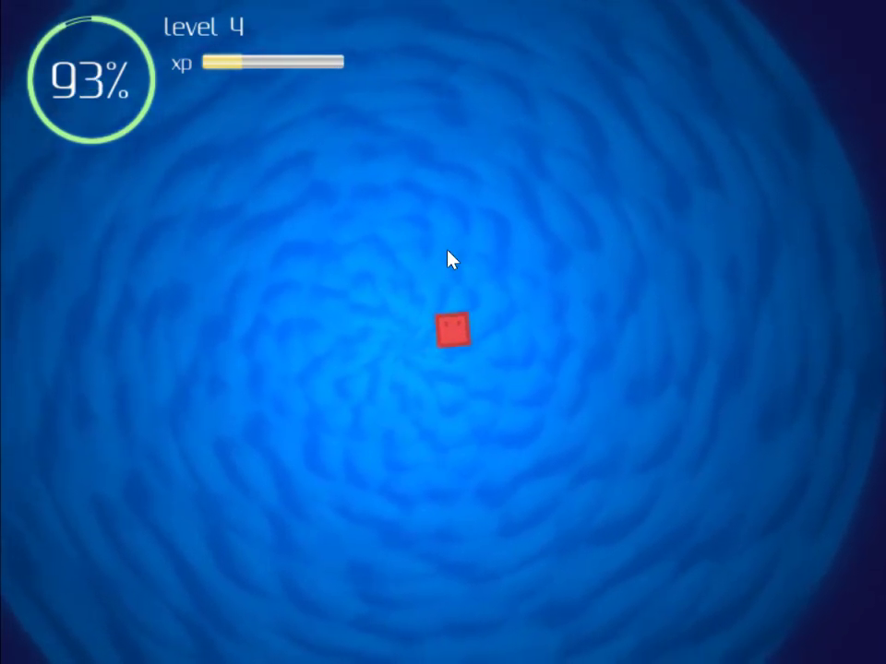
mouse_move(545, 500)
left_mouse_down()
mouse_move(514, 325)
mouse_move(372, 325)
mouse_move(533, 377)
mouse_move(462, 277)
left_mouse_up()
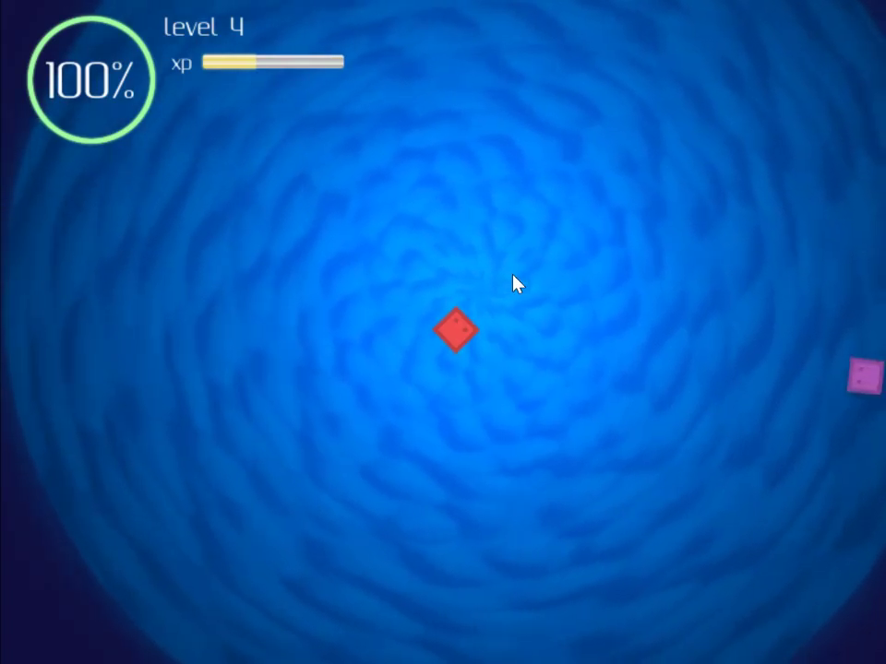
mouse_move(703, 362)
left_mouse_down()
mouse_move(583, 382)
mouse_move(387, 323)
mouse_move(513, 338)
mouse_move(427, 321)
mouse_move(452, 315)
left_mouse_up()
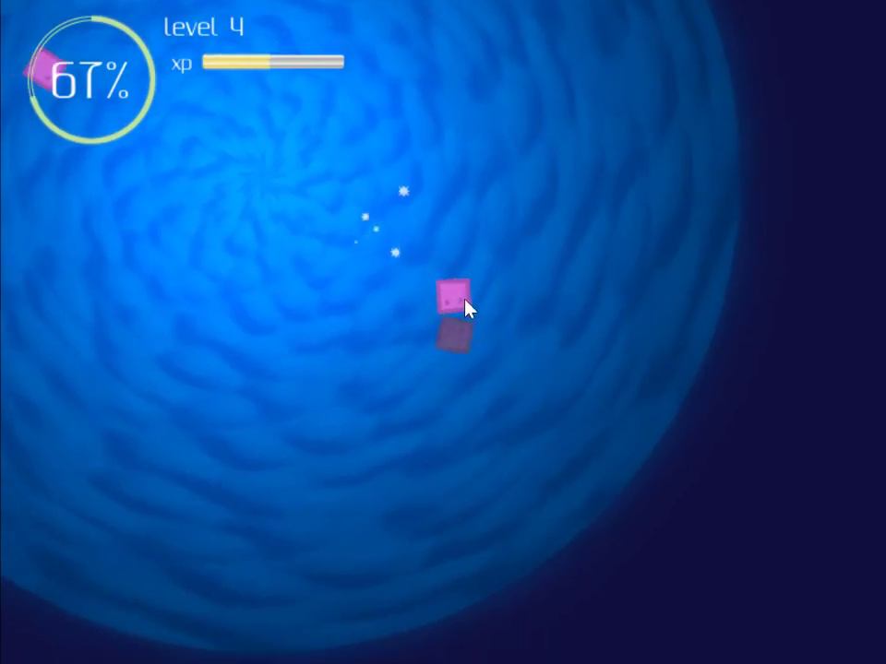
mouse_move(453, 316)
left_mouse_down()
mouse_move(498, 318)
mouse_move(558, 290)
mouse_move(577, 296)
mouse_move(574, 323)
mouse_move(521, 364)
mouse_move(466, 383)
mouse_move(386, 378)
mouse_move(374, 374)
mouse_move(401, 281)
mouse_move(494, 296)
mouse_move(515, 341)
mouse_move(453, 367)
mouse_move(434, 342)
mouse_move(411, 266)
mouse_move(435, 258)
mouse_move(549, 313)
mouse_move(552, 339)
mouse_move(443, 367)
mouse_move(480, 367)
mouse_move(447, 371)
mouse_move(452, 355)
mouse_move(466, 362)
mouse_move(442, 346)
left_mouse_up()
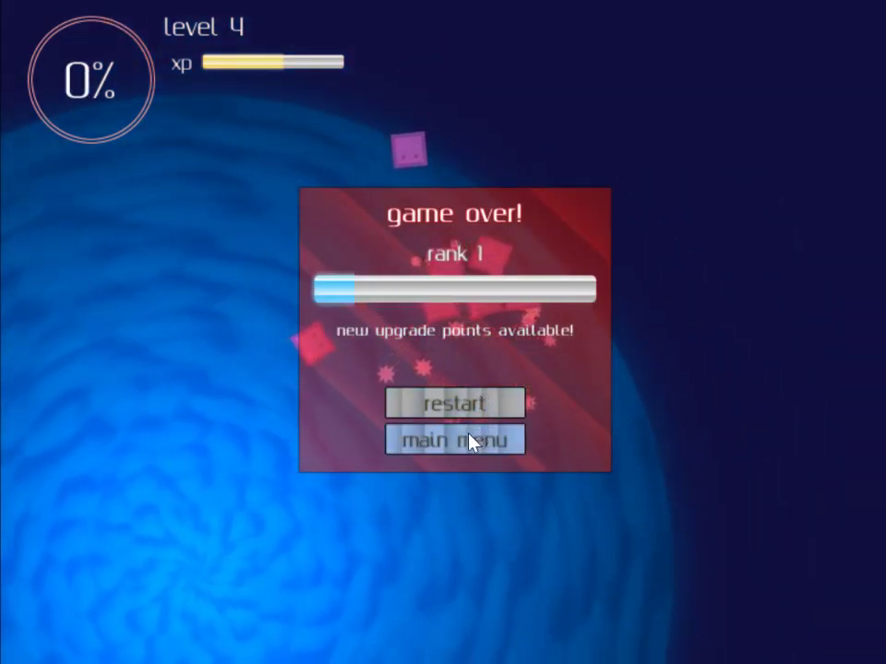
Step: Restart after the game over and pause the new full-health level 4 run
left_click(462, 406)
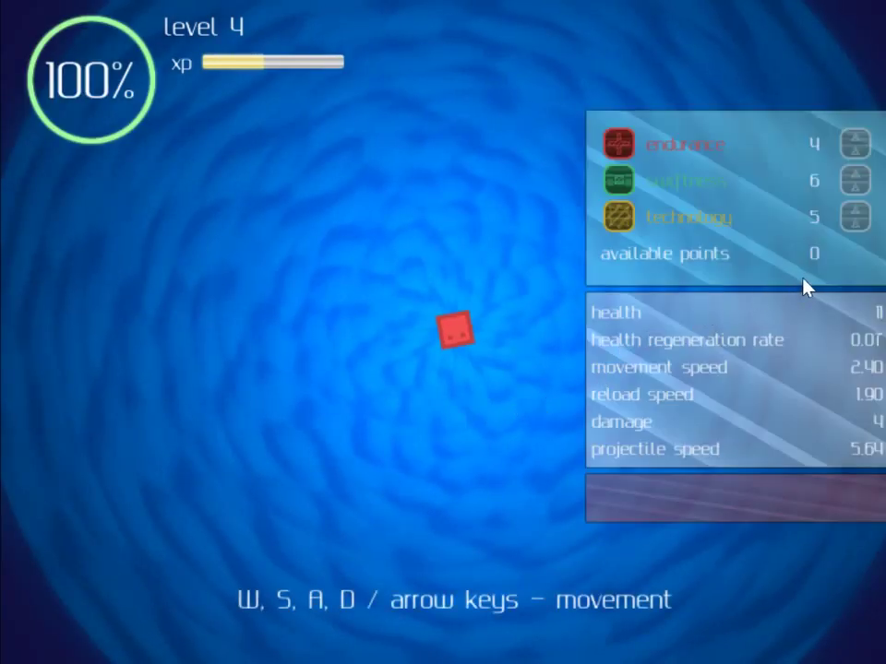
key("Escape")
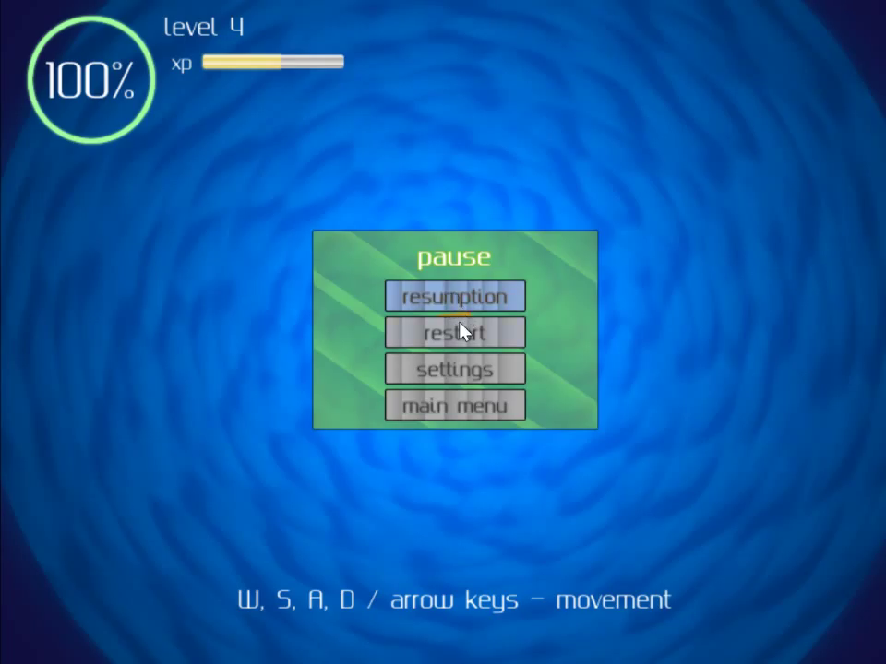
Step: Enable the fps counter in settings and resume the run
left_click(443, 373)
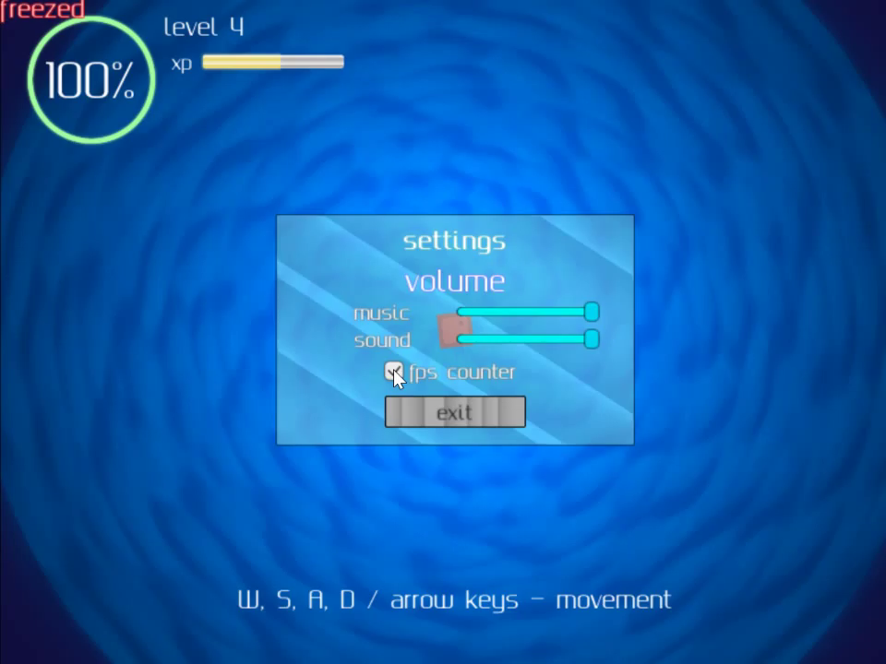
left_click(426, 419)
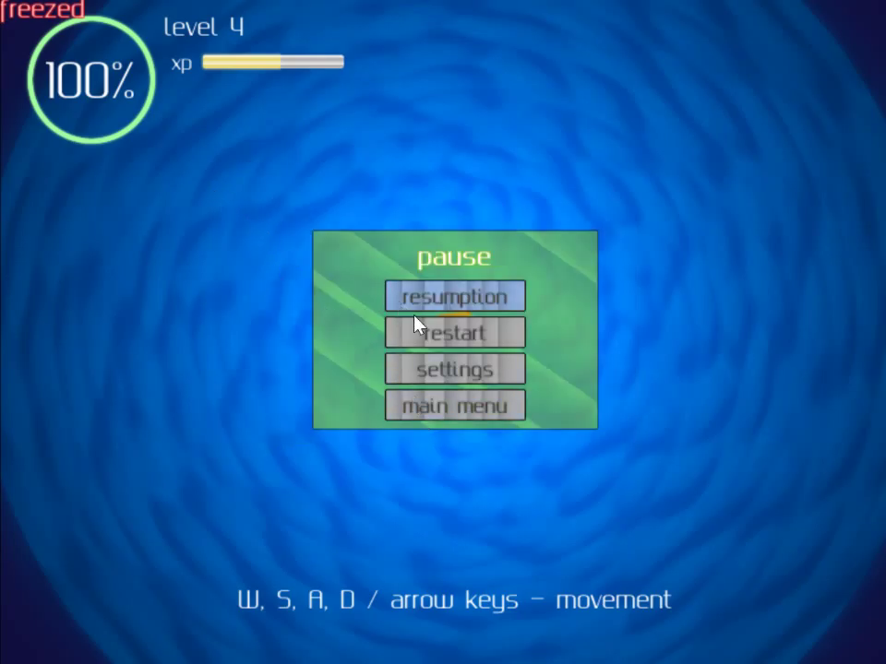
left_click(443, 297)
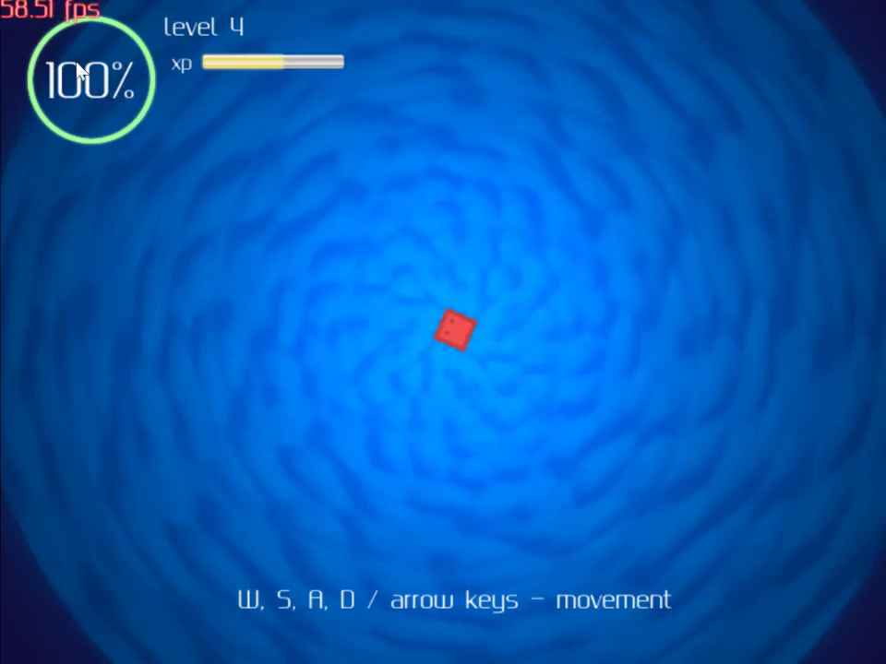
Step: Pause again and request the main menu, bringing up the unsaved-progress warning
key("Escape")
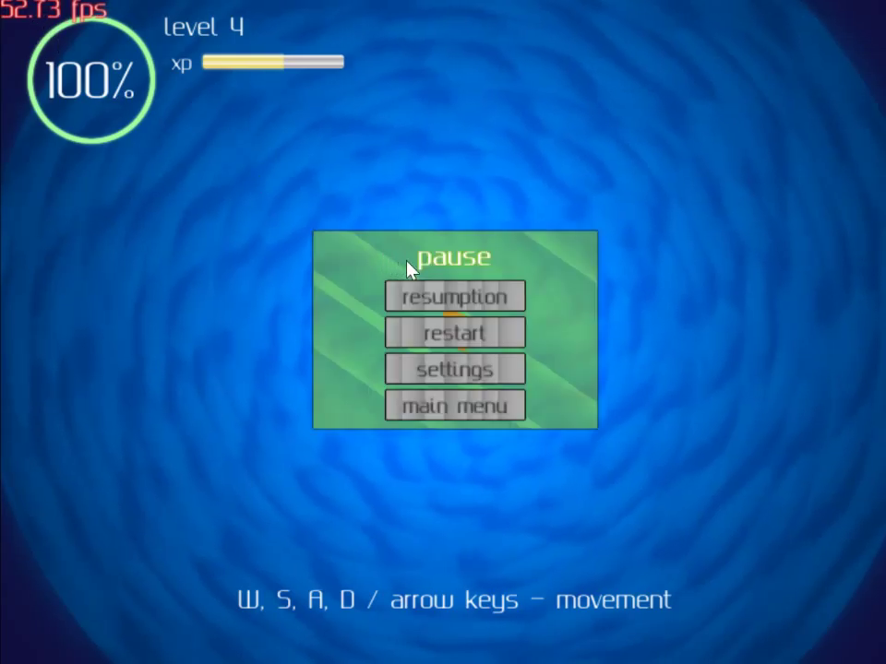
left_click(454, 374)
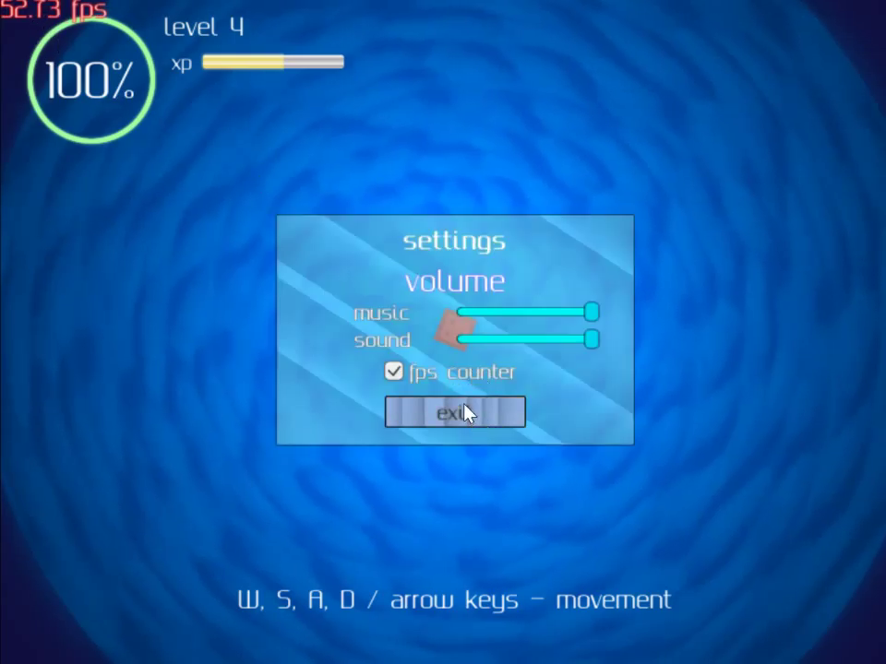
left_click(466, 413)
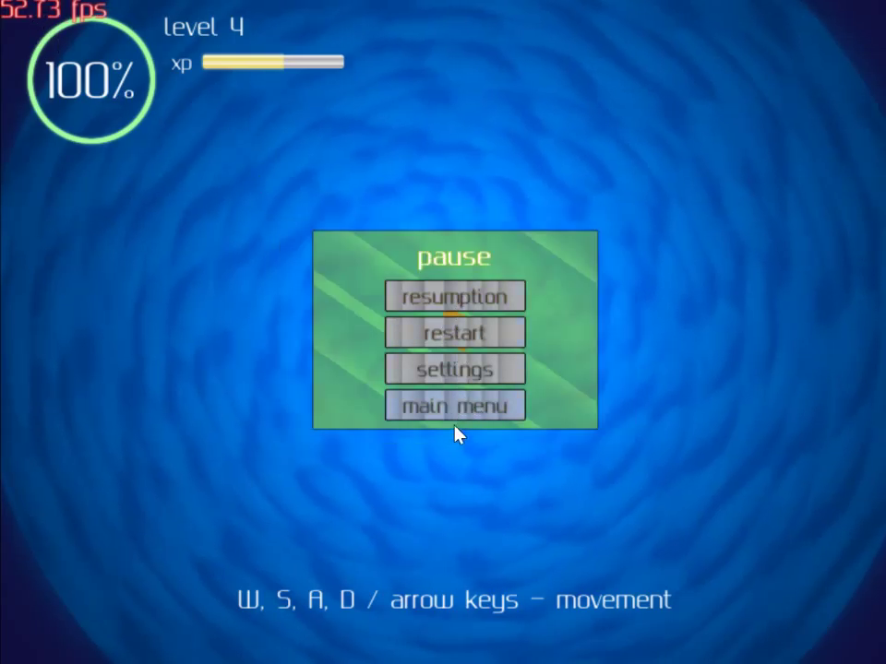
left_click(457, 411)
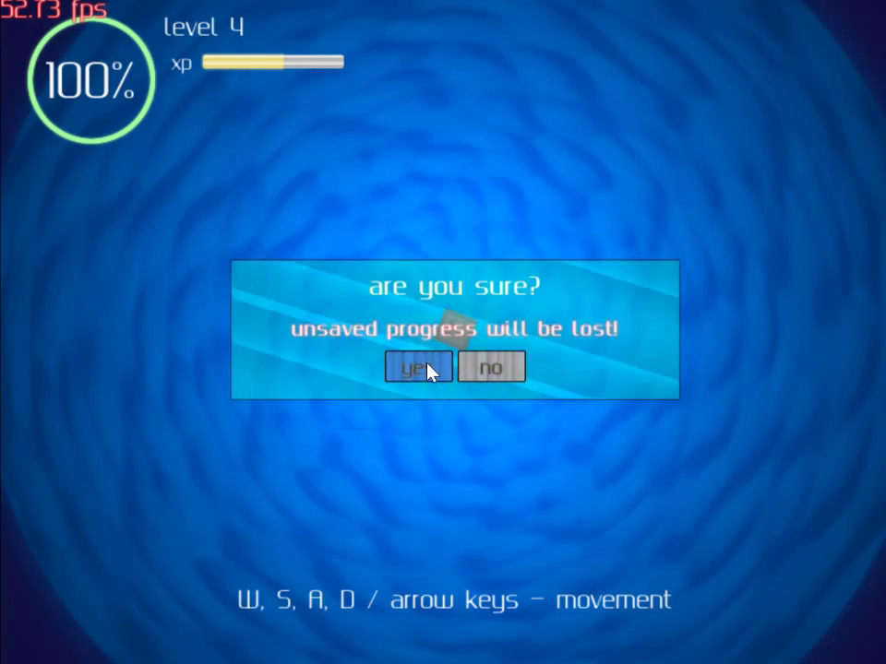
Step: Abandon the run and buy runner module level 1 (5% speed for 4 seconds)
left_click(430, 369)
left_click(309, 598)
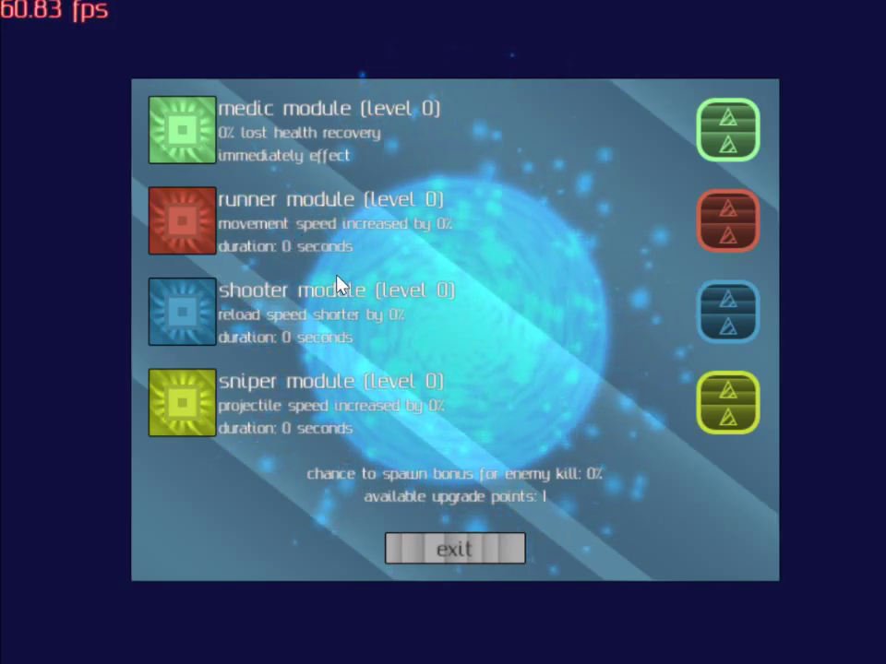
left_click(734, 230)
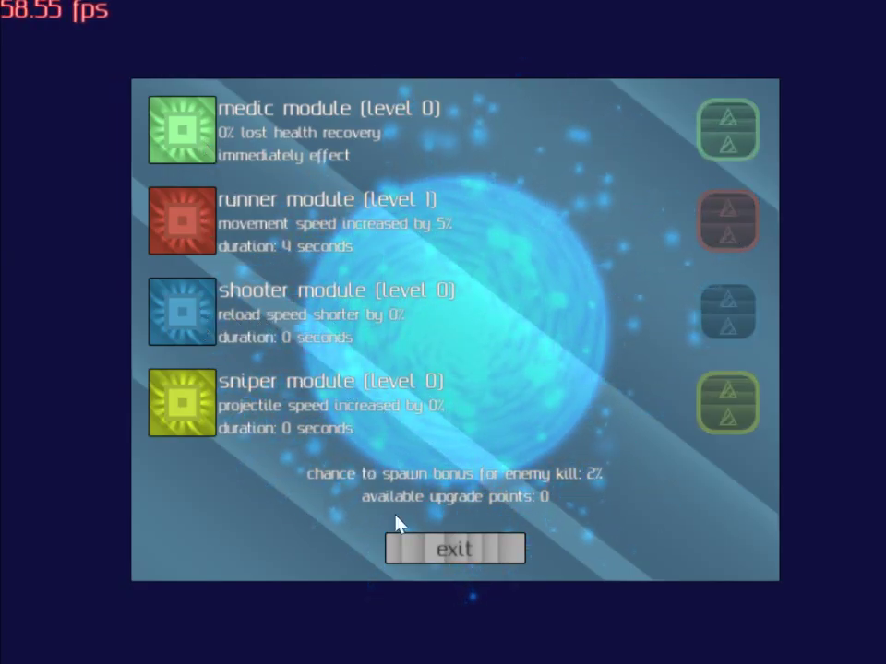
left_click(434, 553)
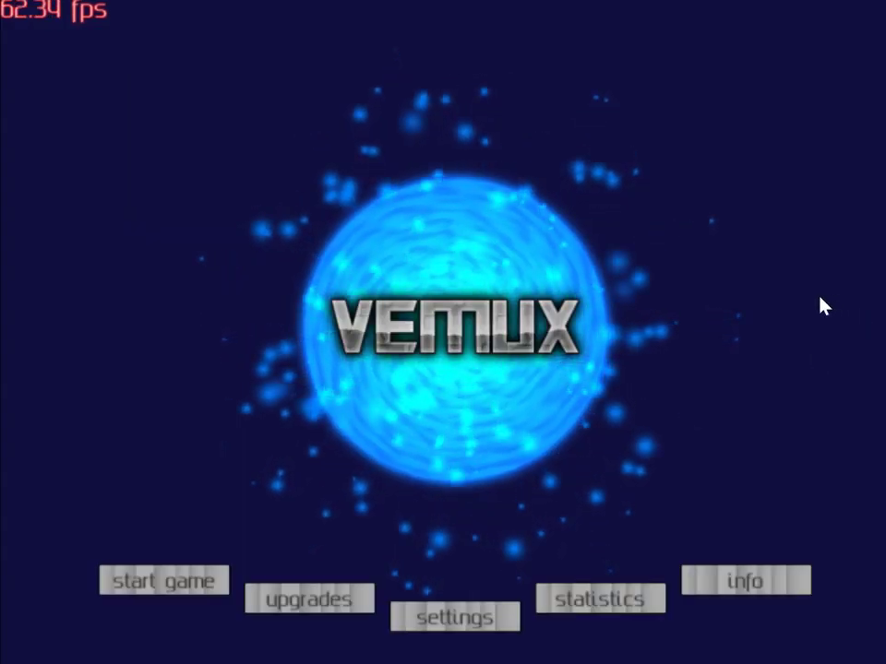